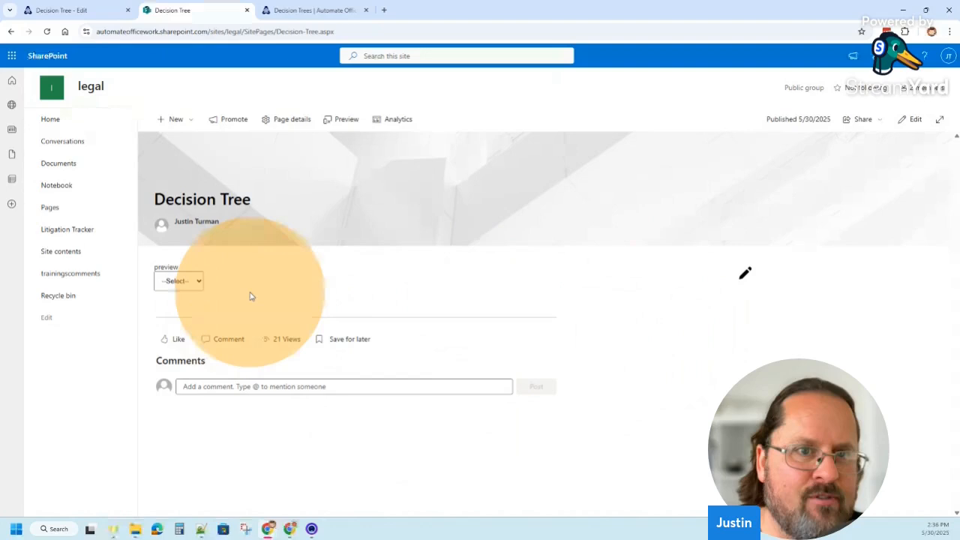
Test the decision tree's breakfast path by choosing Breakfast, Pancakes and Maple Syrup
{"action": "left_click", "coordinate": [200, 282]}
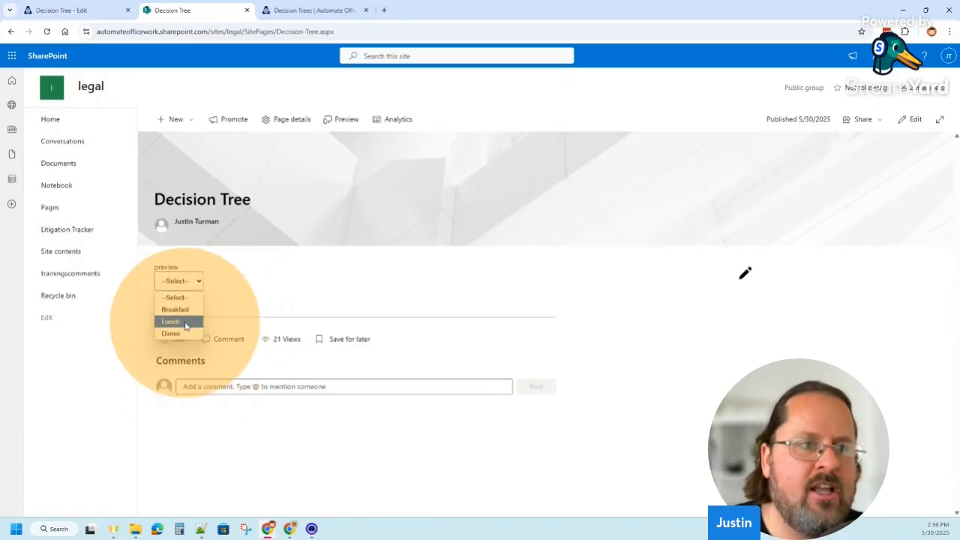
{"action": "left_click", "coordinate": [180, 310]}
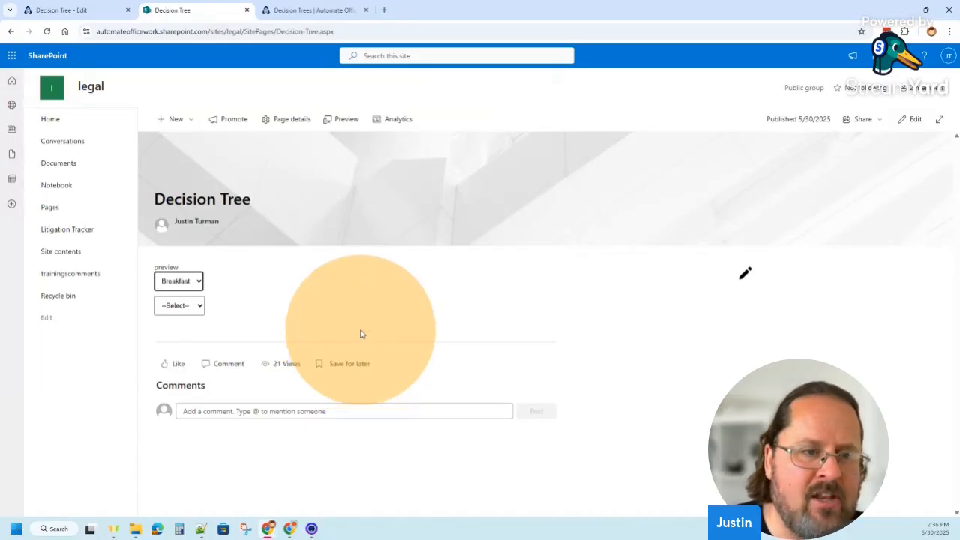
{"action": "left_click", "coordinate": [184, 309]}
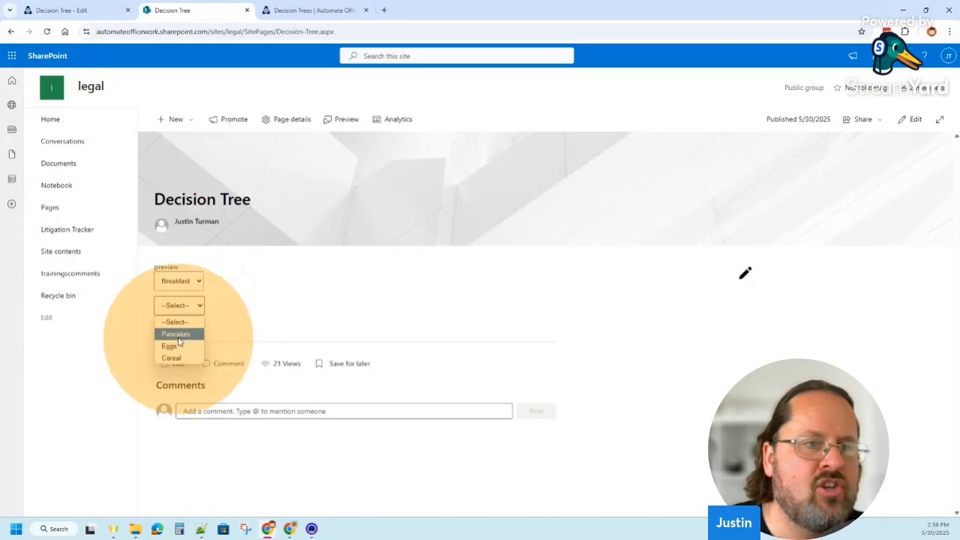
{"action": "left_click", "coordinate": [179, 335]}
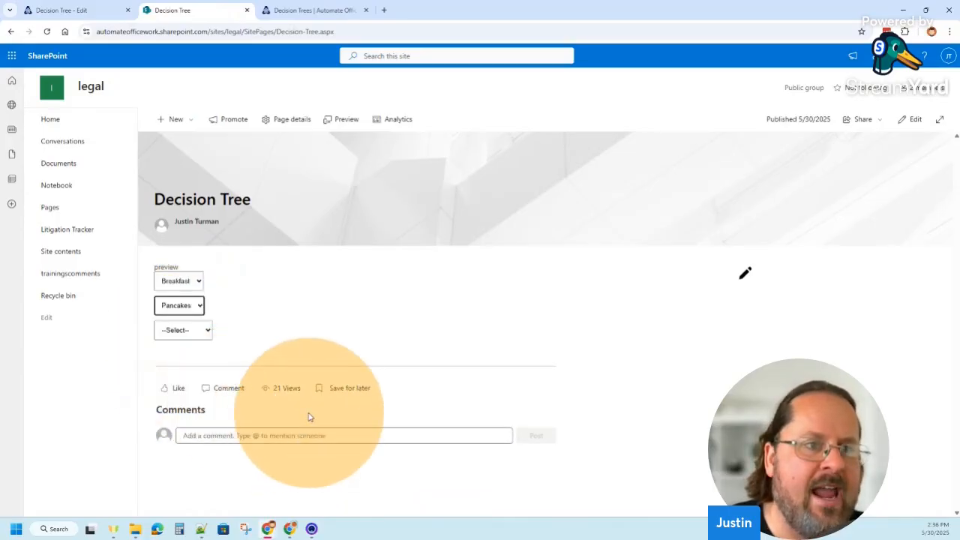
{"action": "left_click", "coordinate": [201, 331]}
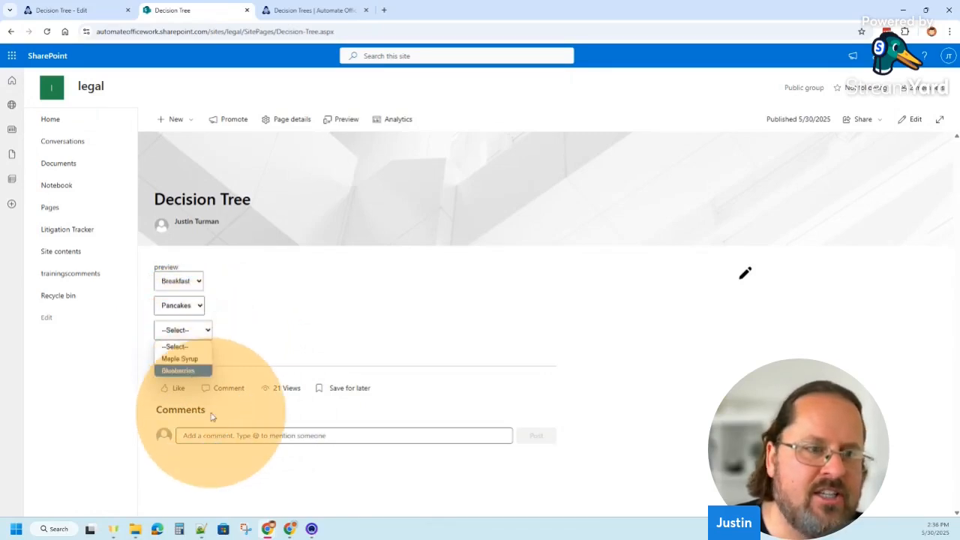
{"action": "left_click", "coordinate": [184, 359]}
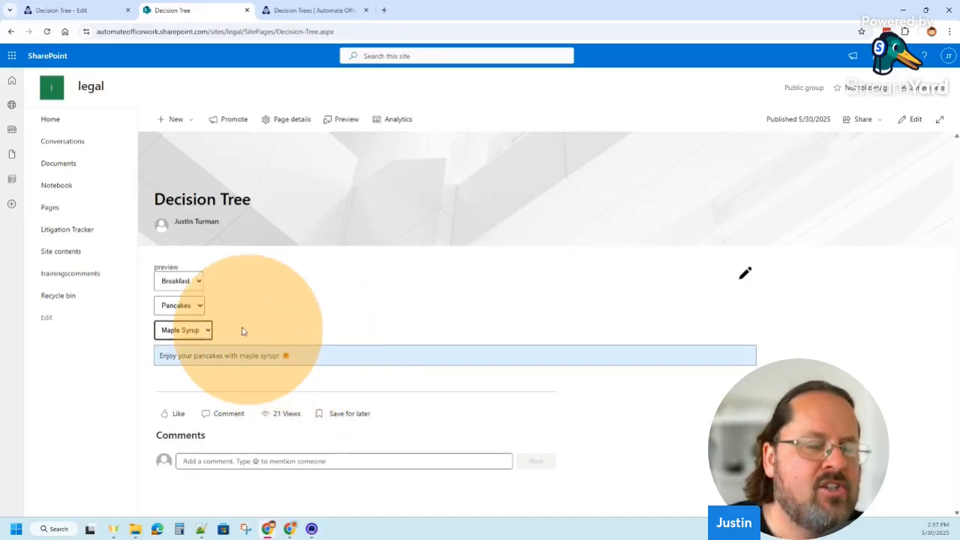
Test the lunch path with Lunch and Sandwich, trying Grilled Cheese and Tunafish as the final choice
{"action": "left_click", "coordinate": [193, 282]}
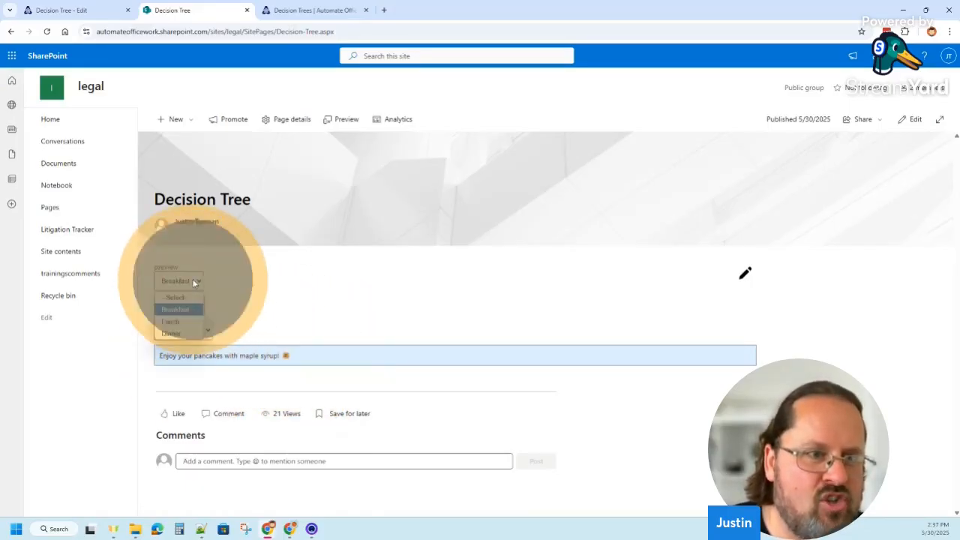
{"action": "left_click", "coordinate": [185, 324]}
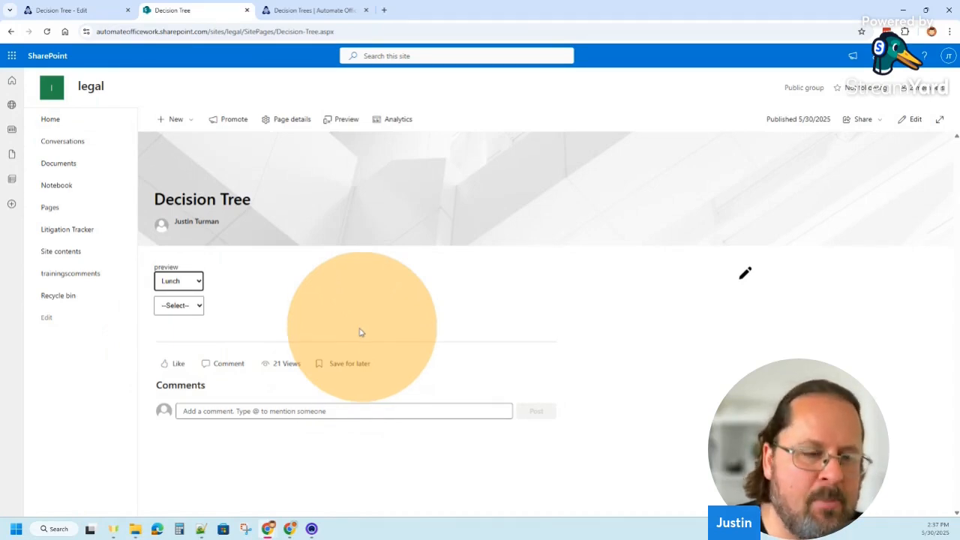
{"action": "left_click", "coordinate": [192, 307]}
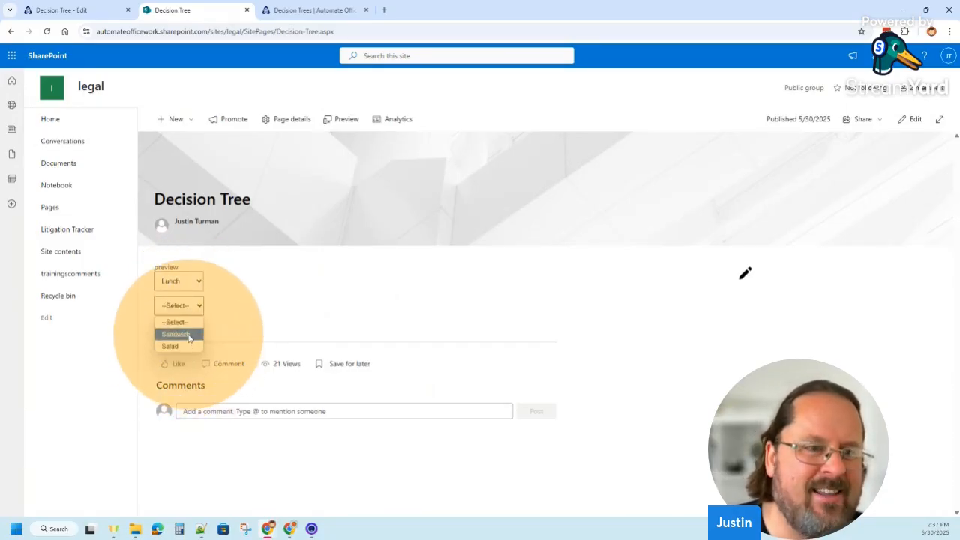
{"action": "left_click", "coordinate": [186, 336]}
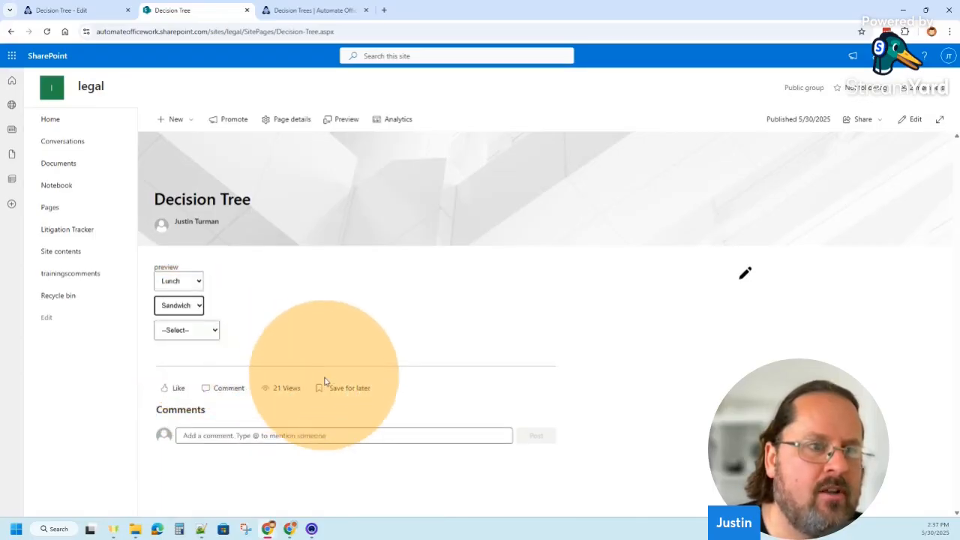
{"action": "left_click", "coordinate": [194, 331]}
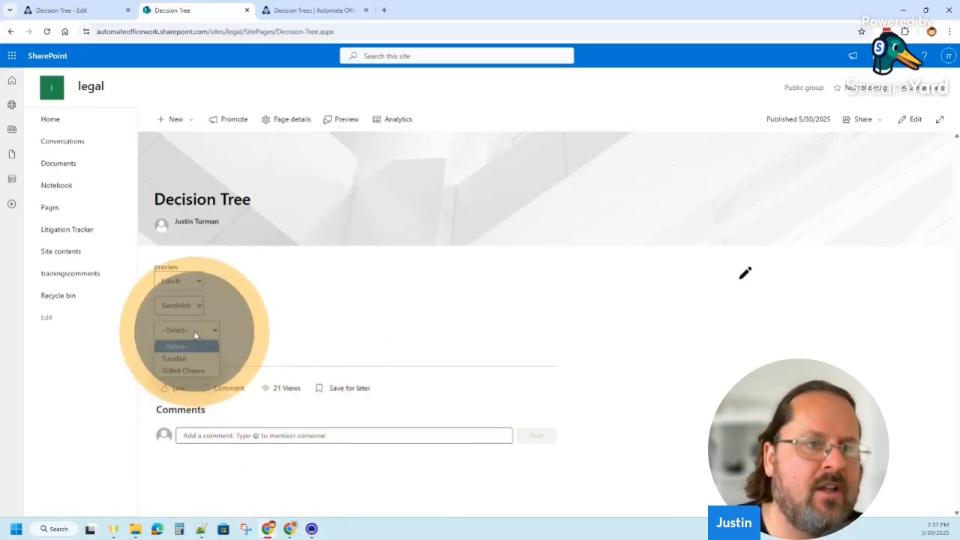
{"action": "left_click", "coordinate": [184, 370]}
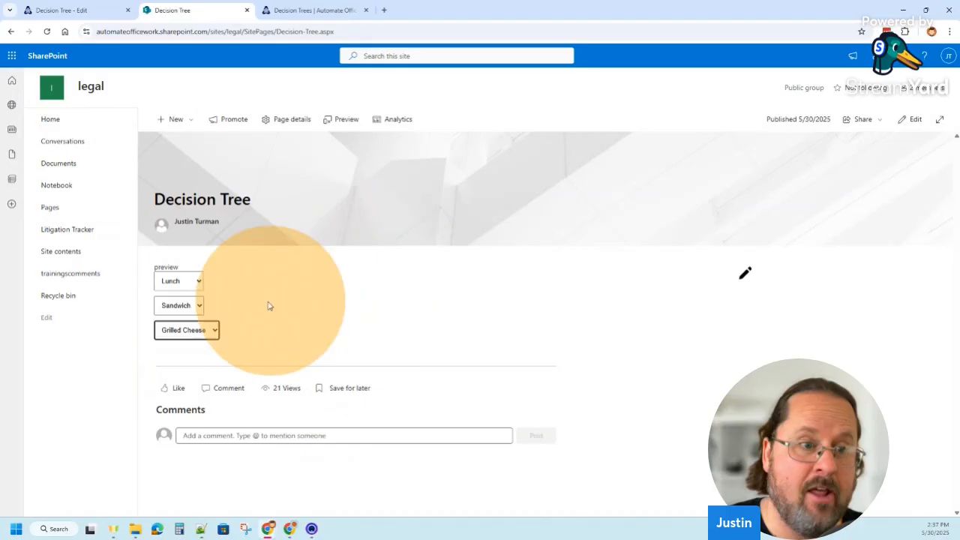
{"action": "left_click", "coordinate": [213, 335]}
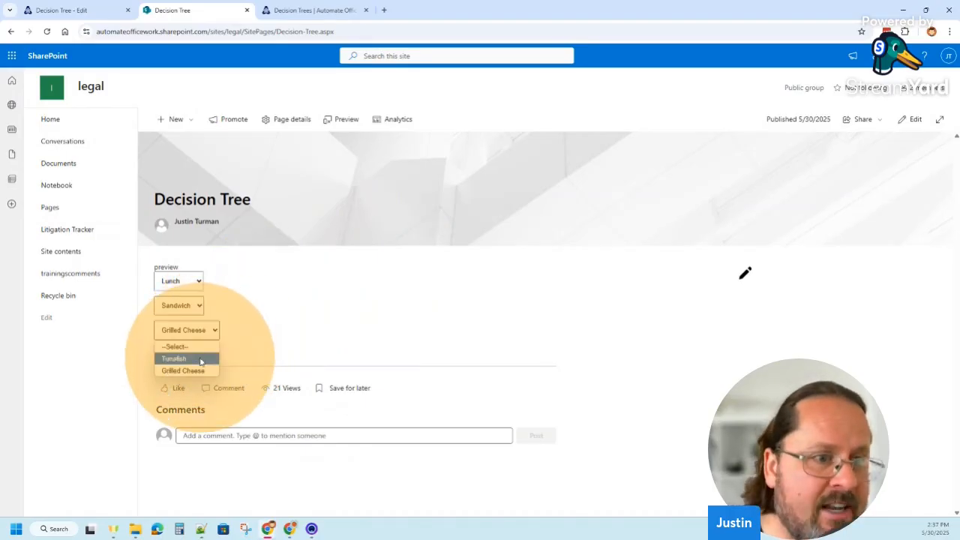
{"action": "left_click", "coordinate": [200, 358]}
{"action": "left_click", "coordinate": [213, 332]}
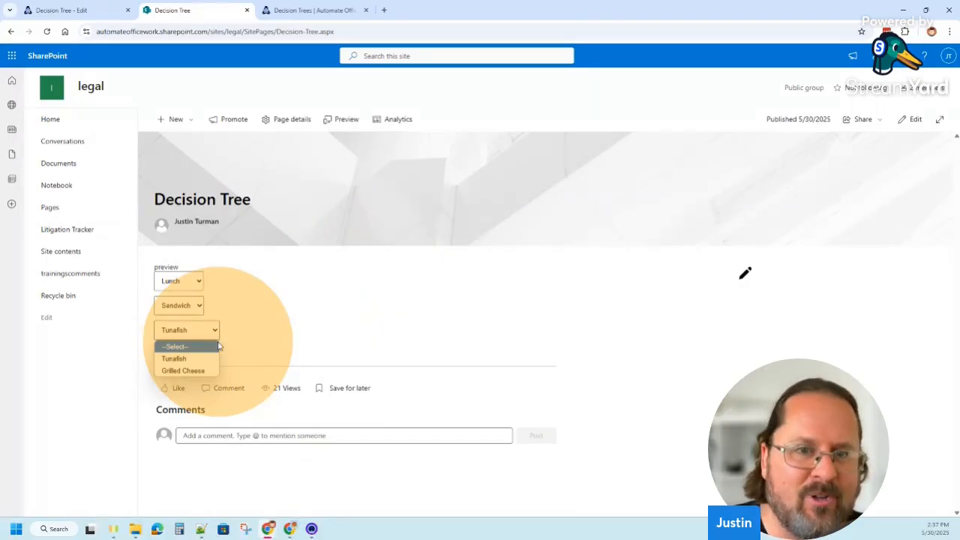
Test the decision tree's dinner path by choosing Dinner and Steak
{"action": "left_click", "coordinate": [192, 283]}
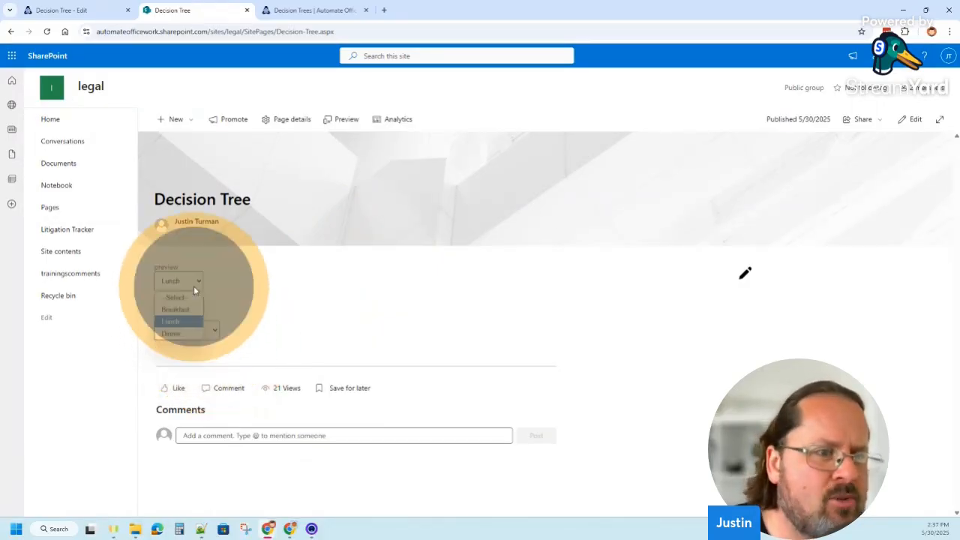
{"action": "left_click", "coordinate": [186, 336]}
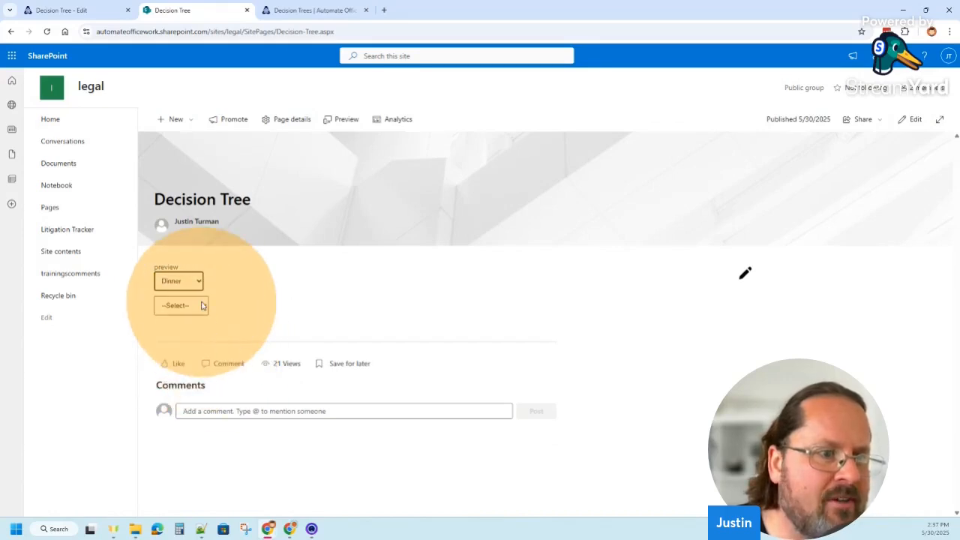
{"action": "left_click", "coordinate": [202, 306]}
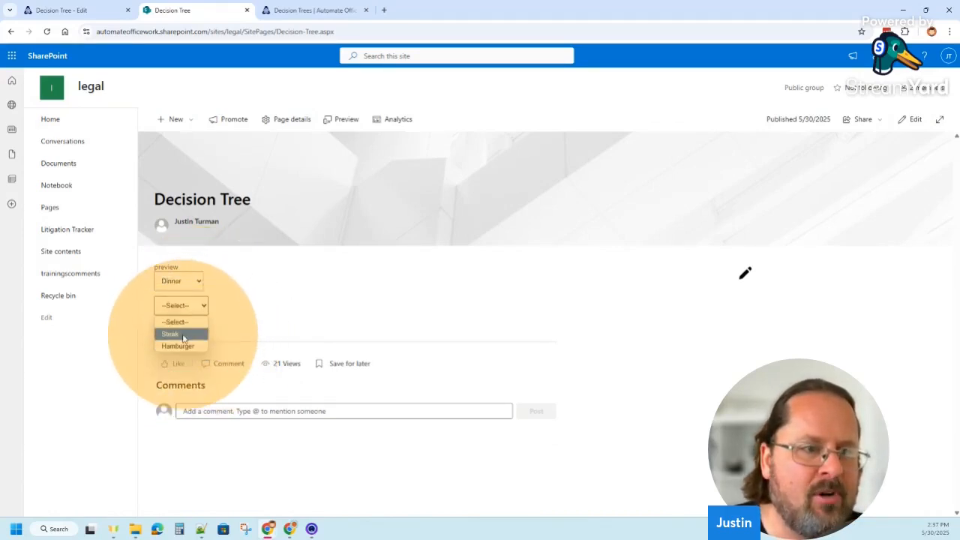
{"action": "left_click", "coordinate": [185, 334]}
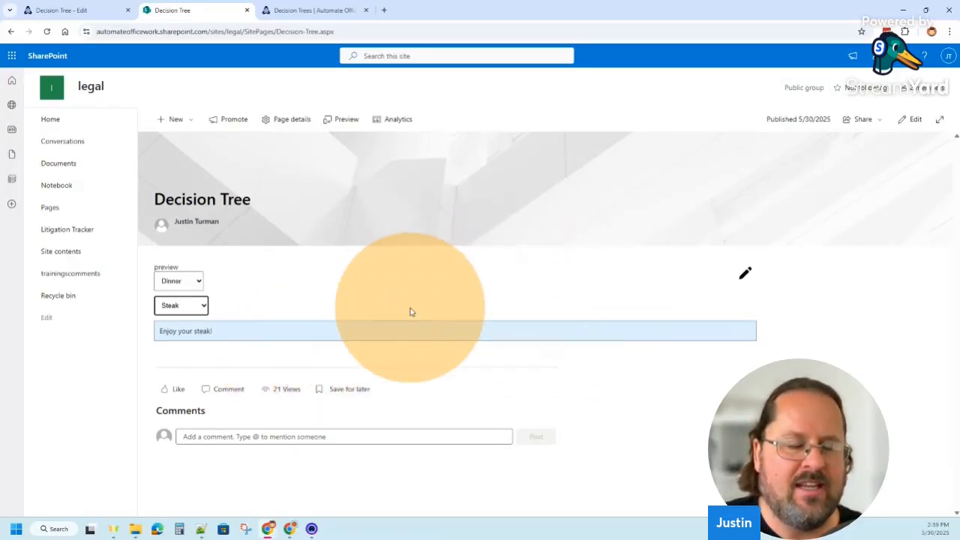
Open the decision tree's edit page in a new tab and examine its settings and nested meal options
{"action": "right_click", "coordinate": [742, 278]}
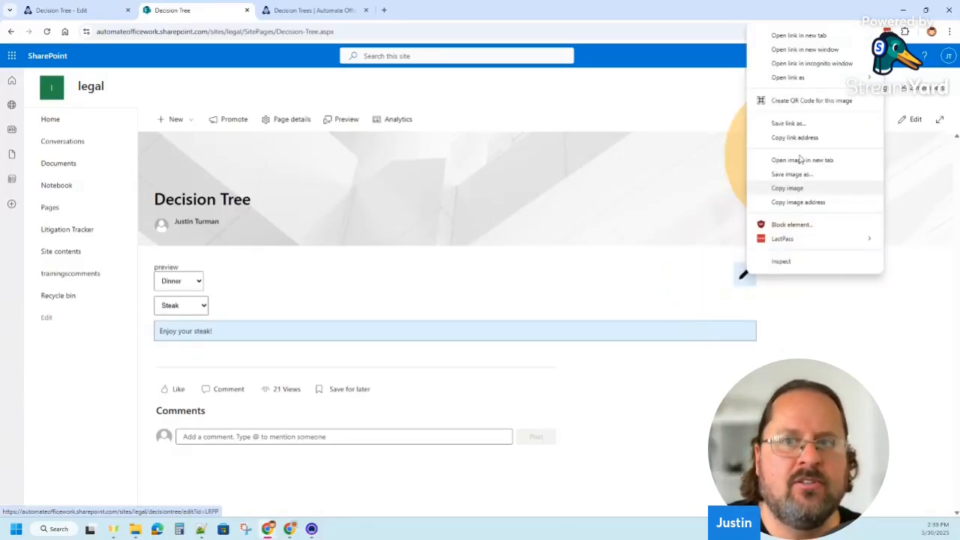
{"action": "left_click", "coordinate": [798, 36]}
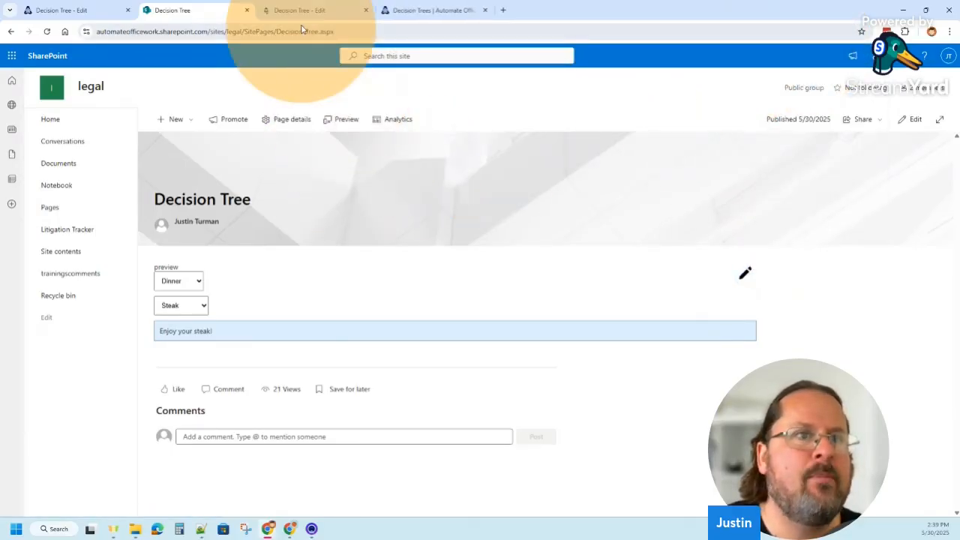
{"action": "left_click", "coordinate": [293, 12]}
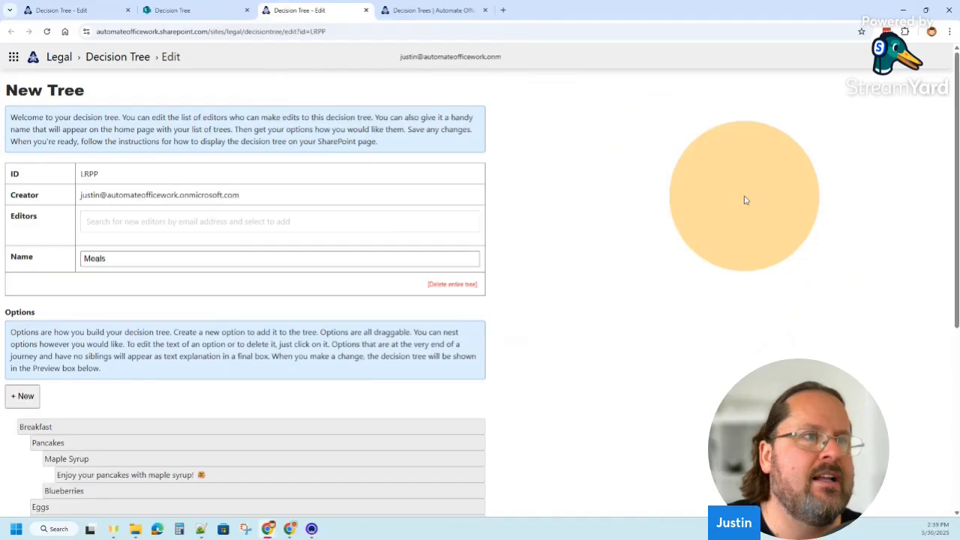
{"action": "scroll", "coordinate": [735, 250], "scroll_direction": "down", "scroll_amount": 4}
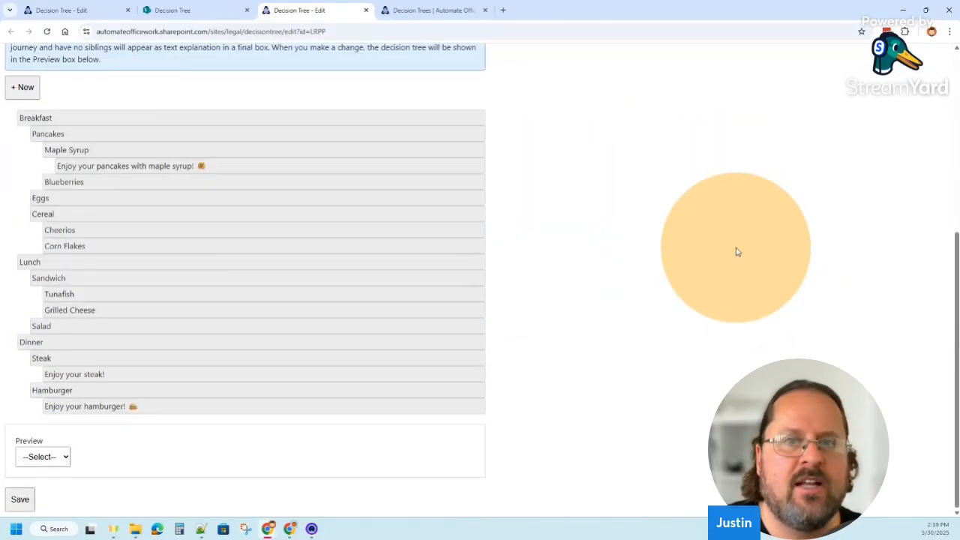
{"action": "scroll", "coordinate": [737, 252], "scroll_direction": "up", "scroll_amount": 4}
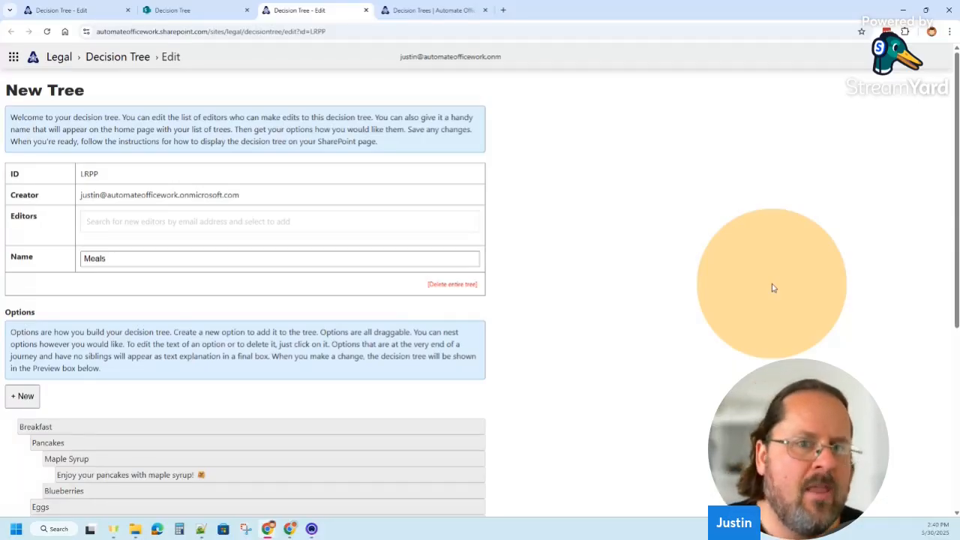
{"action": "scroll", "coordinate": [739, 229], "scroll_direction": "down", "scroll_amount": 2}
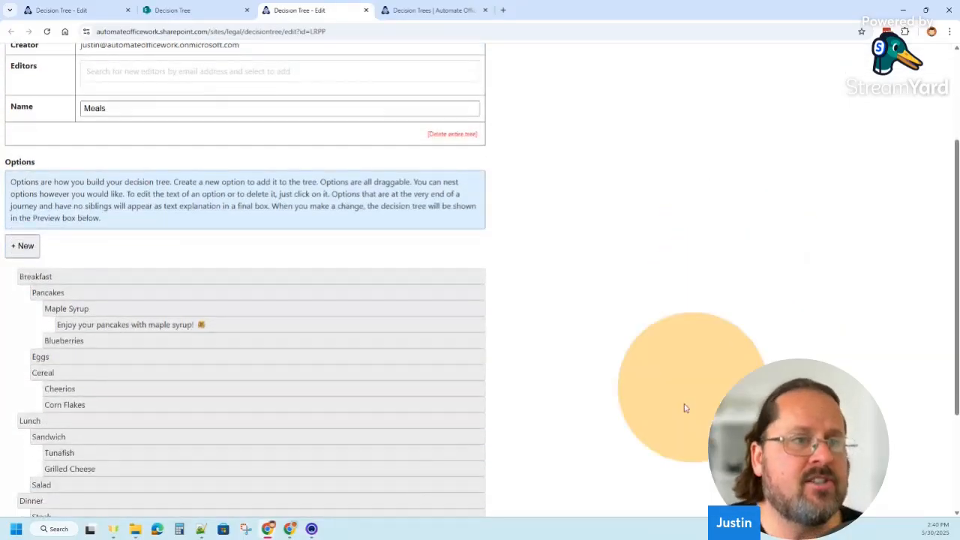
{"action": "scroll", "coordinate": [683, 375], "scroll_direction": "down", "scroll_amount": 2}
{"action": "scroll", "coordinate": [682, 413], "scroll_direction": "up", "scroll_amount": 1}
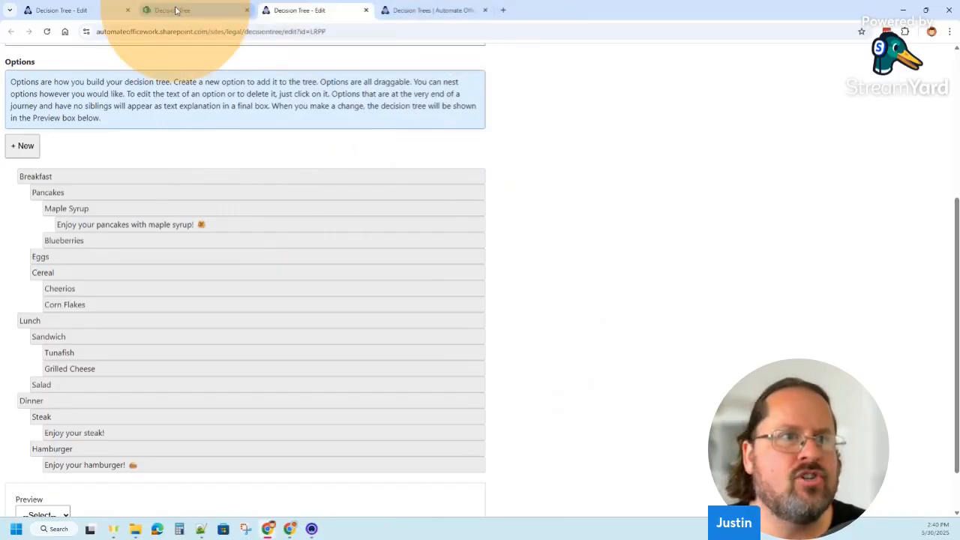
Open the legal site's contents in a new tab and go to the decisiontree document library
{"action": "left_click", "coordinate": [504, 11]}
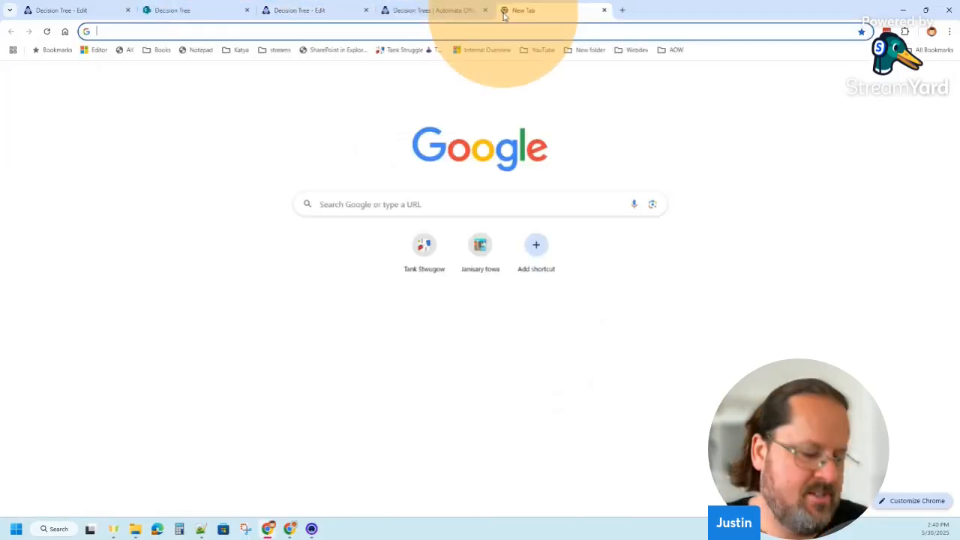
{"action": "type", "text": "site"}
{"action": "key", "text": "Return"}
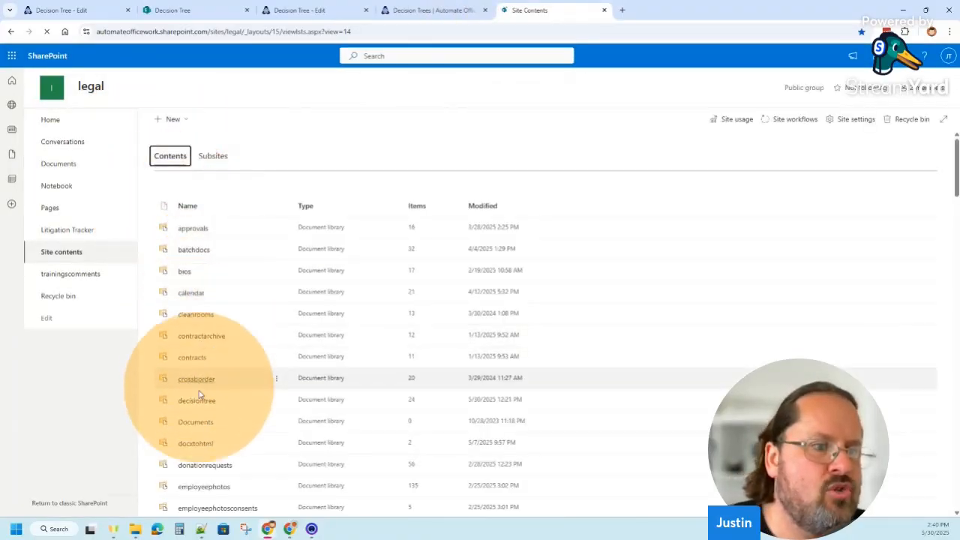
{"action": "left_click", "coordinate": [197, 400]}
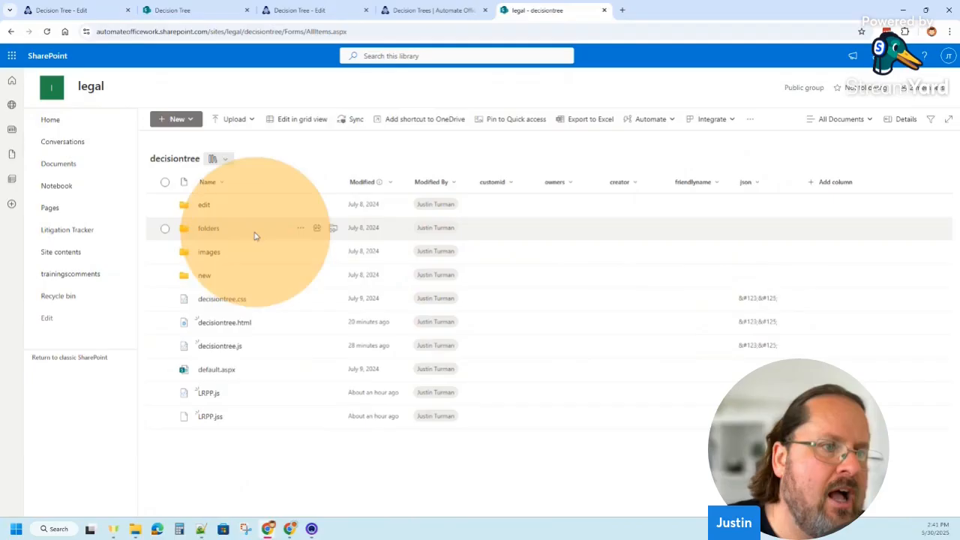
Go into the library's folders > 1 > 1 subfolder, where the individual decision trees are stored
{"action": "left_click", "coordinate": [207, 228]}
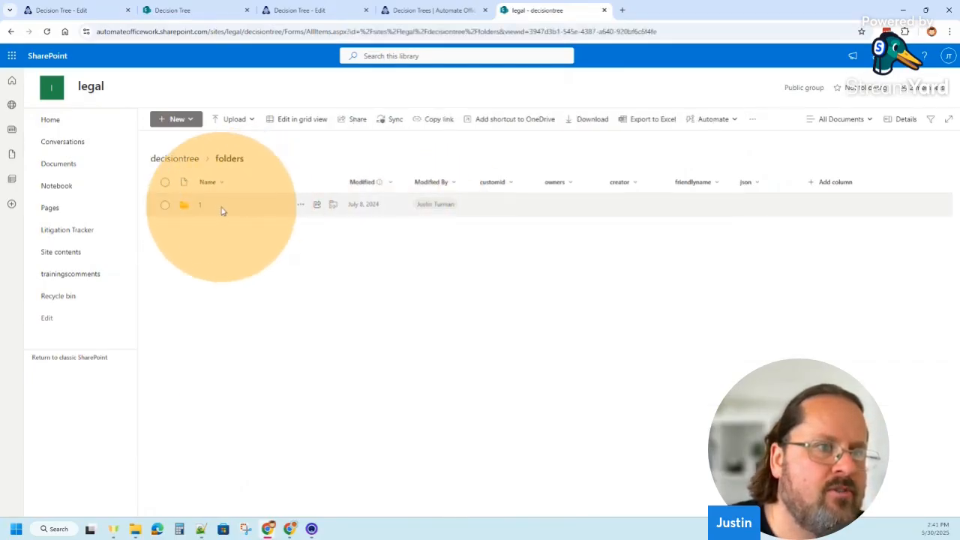
{"action": "left_click", "coordinate": [201, 209]}
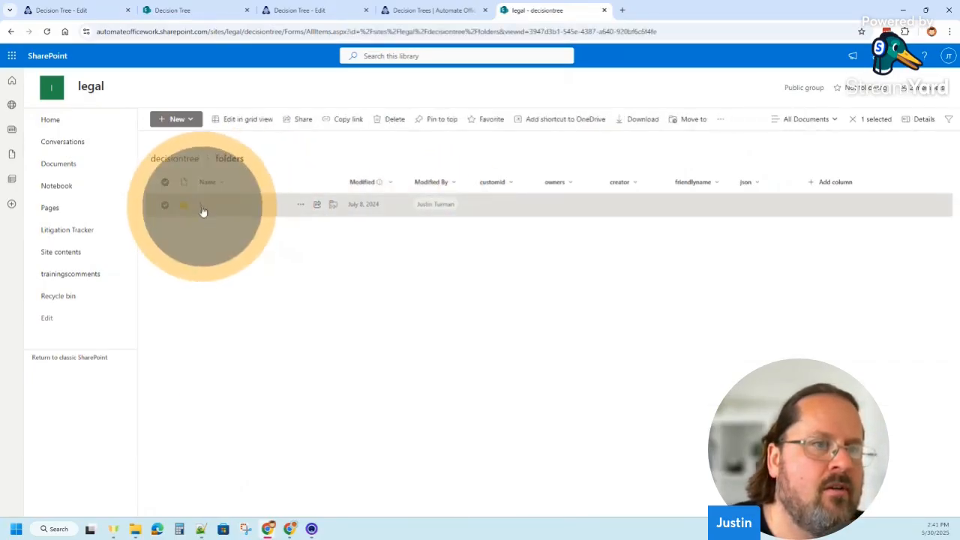
{"action": "left_click", "coordinate": [202, 209]}
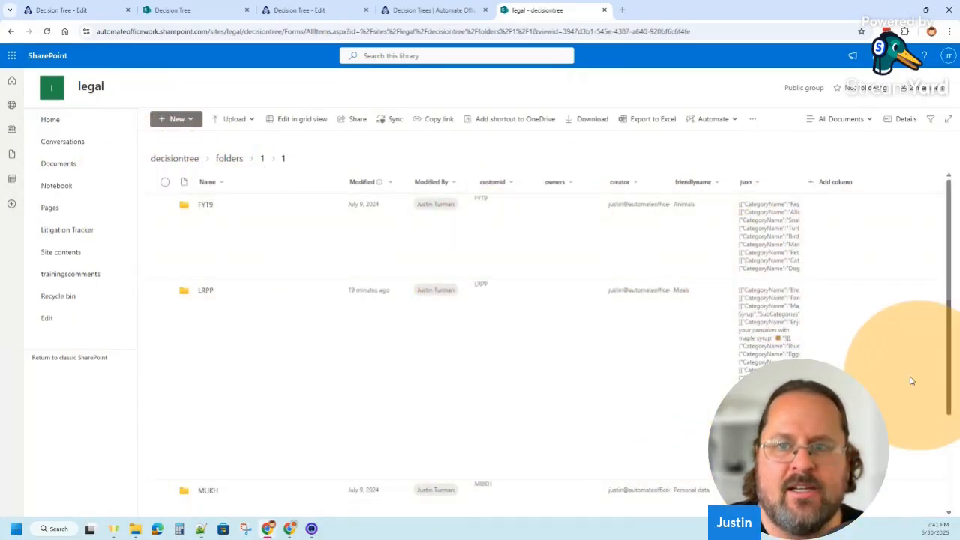
Widen the json column so the stored category data of each decision tree is easier to read
{"action": "left_click_drag", "start_coordinate": [951, 282], "coordinate": [948, 255]}
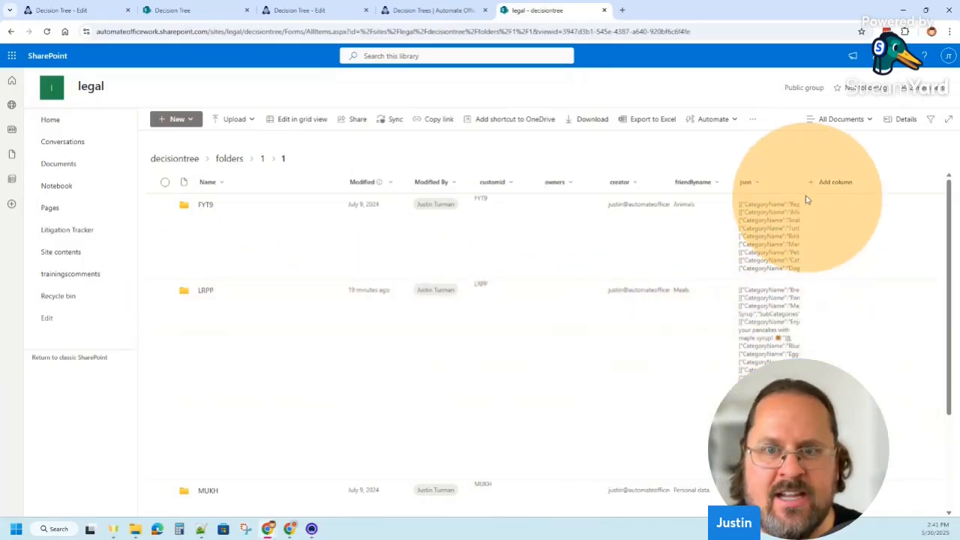
{"action": "left_click_drag", "start_coordinate": [807, 182], "coordinate": [933, 201]}
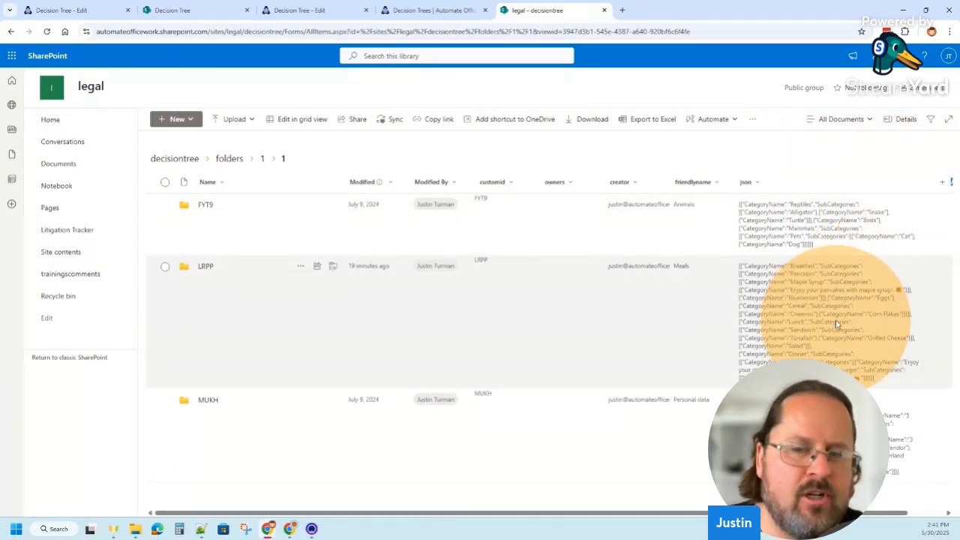
{"action": "left_click_drag", "start_coordinate": [553, 515], "coordinate": [605, 516]}
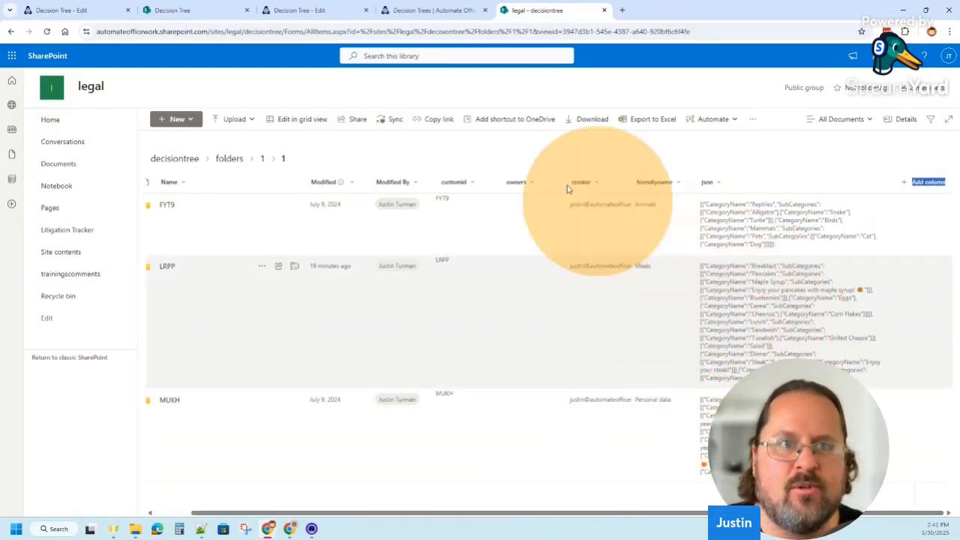
Switch the library to grid view and copy the json cell of the LRPP (Meals) decision tree
{"action": "left_click", "coordinate": [297, 118]}
{"action": "left_click", "coordinate": [726, 300]}
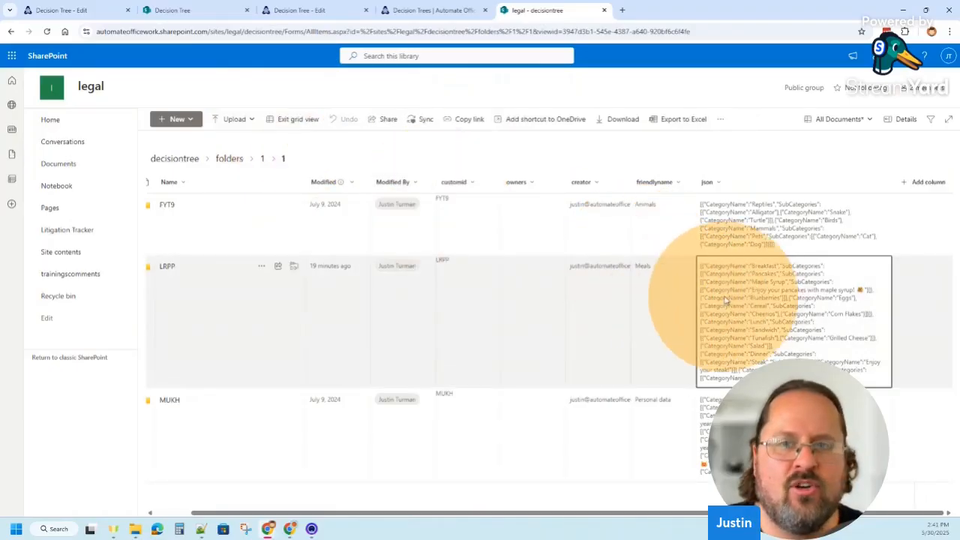
{"action": "left_click", "coordinate": [739, 296]}
{"action": "left_click", "coordinate": [753, 298]}
{"action": "left_click", "coordinate": [757, 298]}
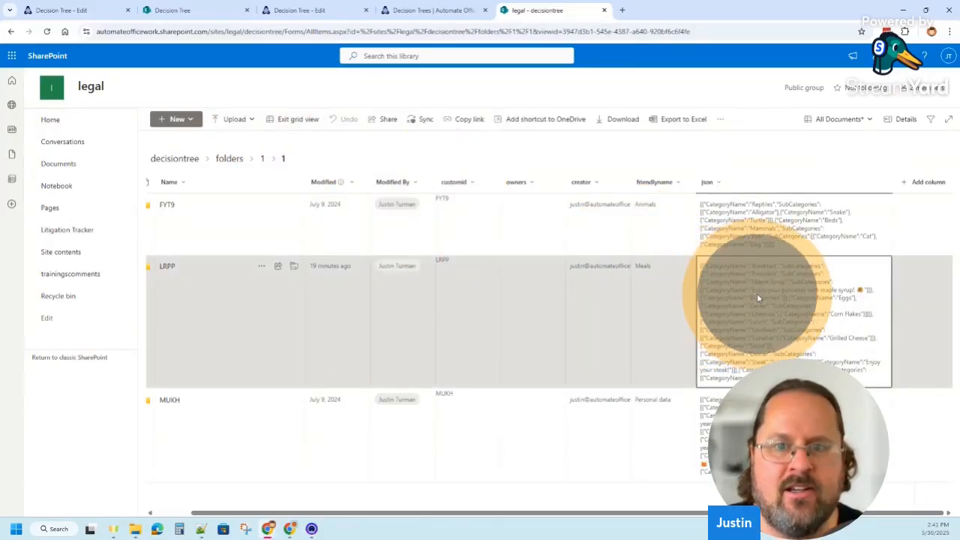
{"action": "left_click", "coordinate": [771, 331]}
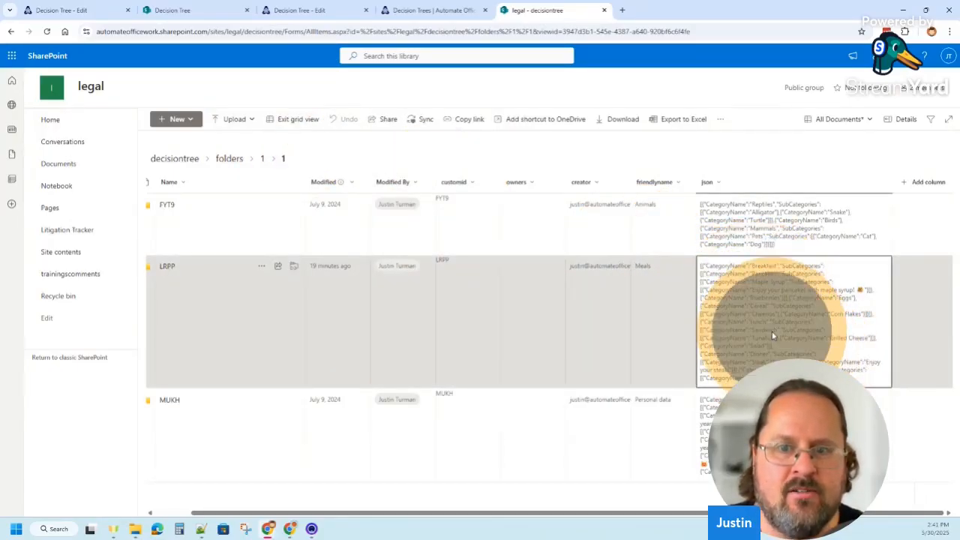
{"action": "left_click", "coordinate": [628, 327]}
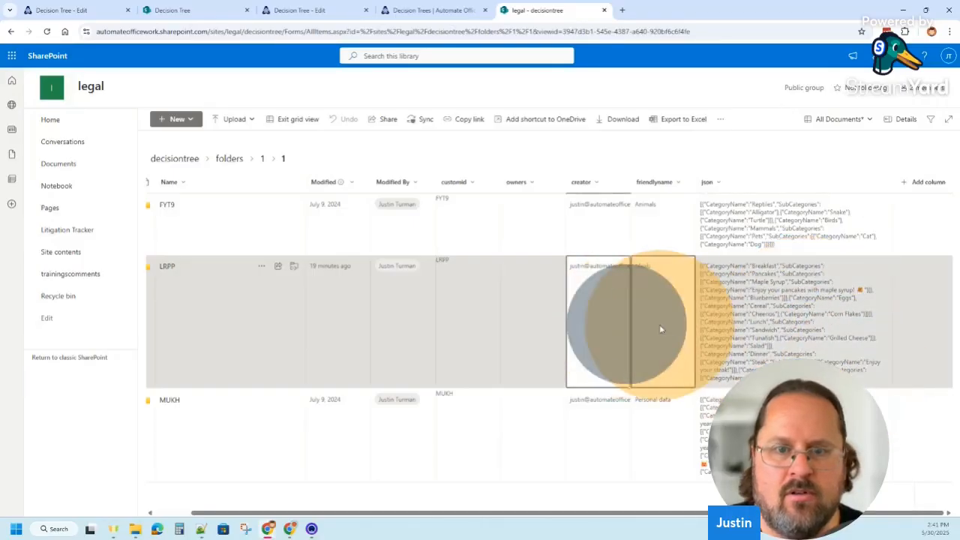
{"action": "left_click", "coordinate": [731, 315]}
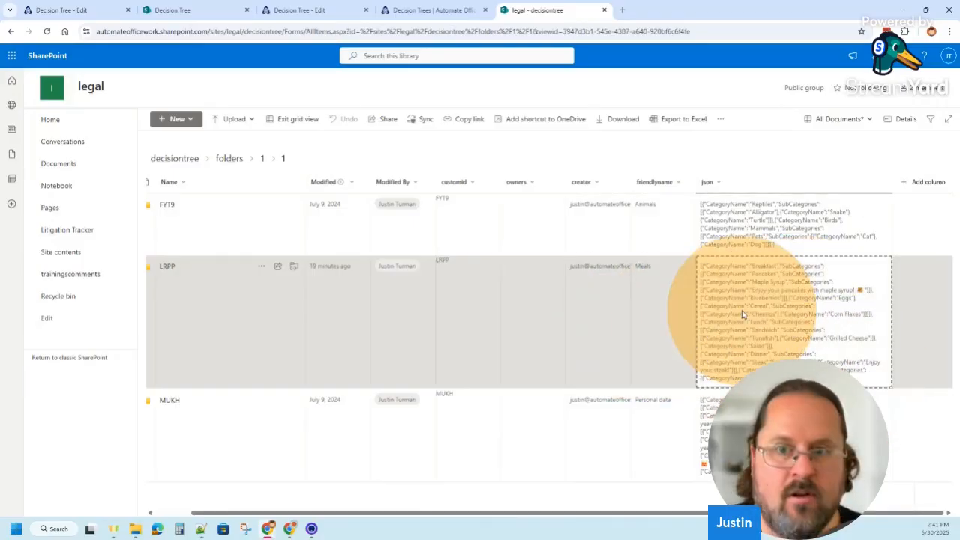
Open jsonlint.com in a new tab, paste the copied JSON and validate it to get a readable format
{"action": "left_click", "coordinate": [622, 10]}
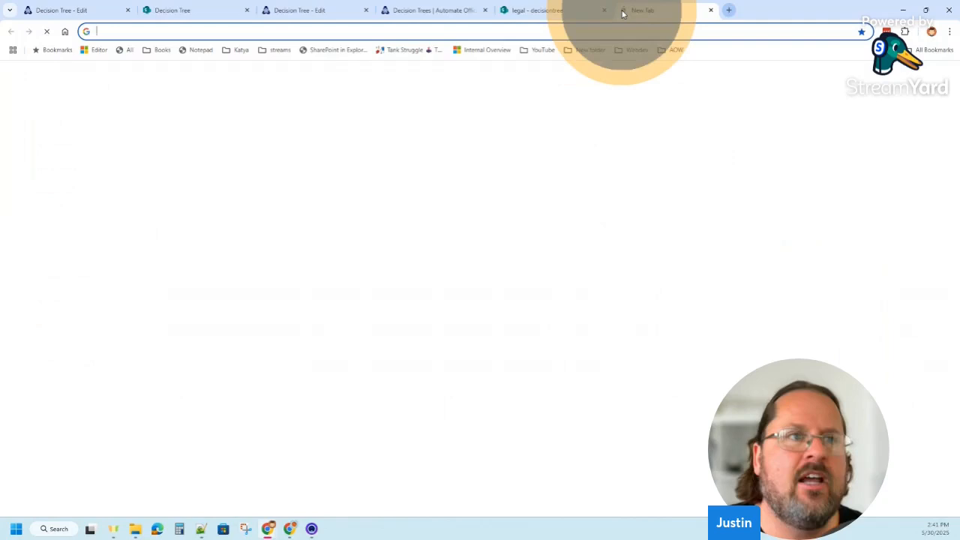
{"action": "type", "text": "json"}
{"action": "key", "text": "Return"}
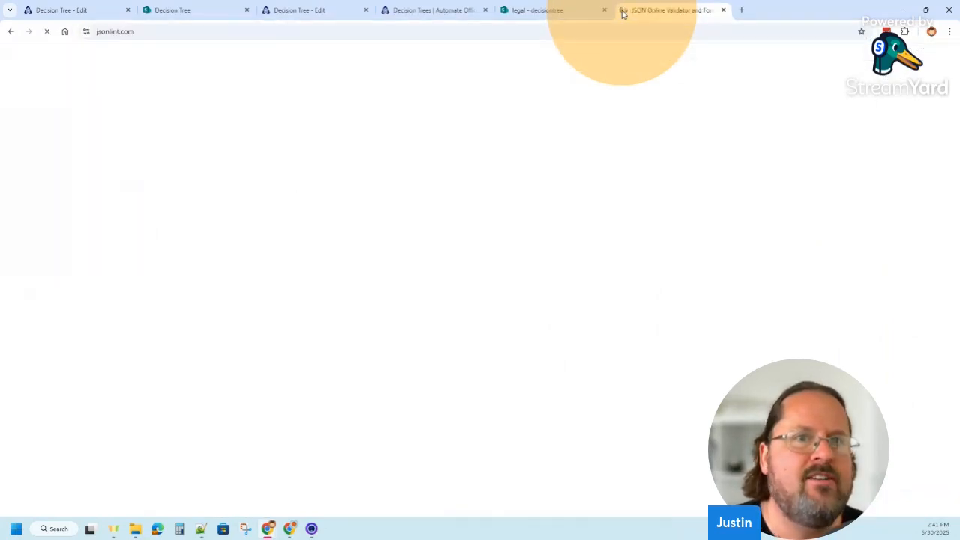
{"action": "left_click", "coordinate": [214, 155]}
{"action": "key", "text": "ctrl+v"}
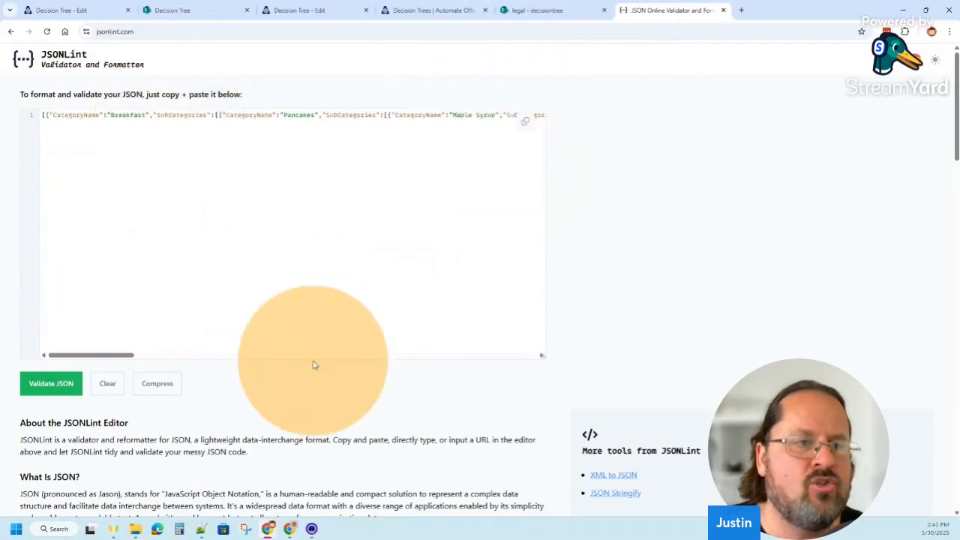
{"action": "left_click", "coordinate": [41, 380]}
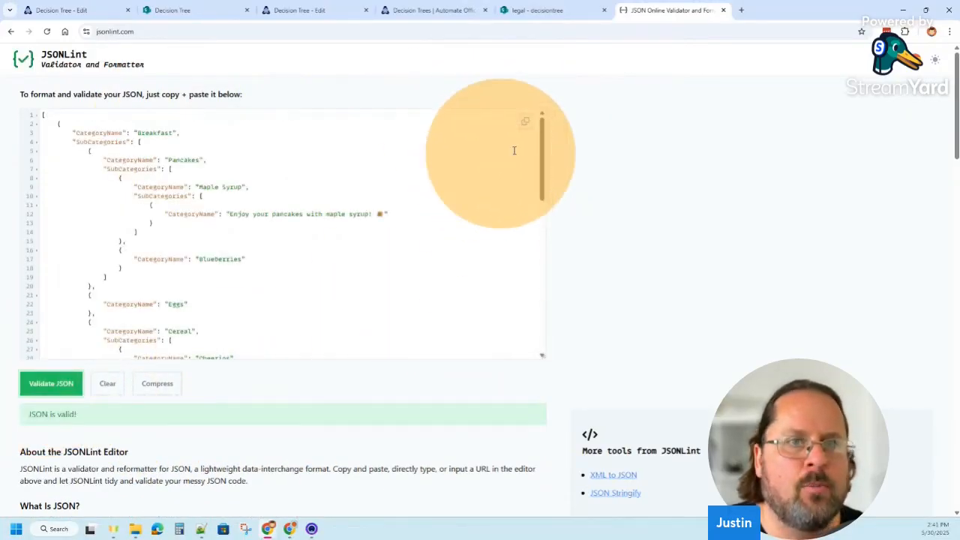
{"action": "mouse_move", "coordinate": [542, 136]}
{"action": "left_mouse_down"}
{"action": "mouse_move", "coordinate": [542, 161]}
{"action": "mouse_move", "coordinate": [547, 118]}
{"action": "left_mouse_up"}
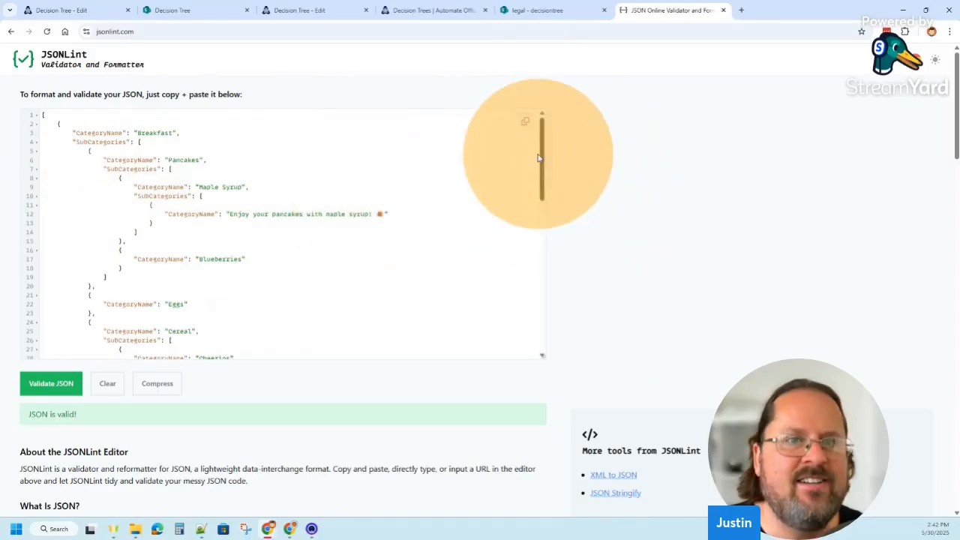
{"action": "mouse_move", "coordinate": [541, 154]}
{"action": "left_mouse_down"}
{"action": "mouse_move", "coordinate": [532, 241]}
{"action": "mouse_move", "coordinate": [536, 142]}
{"action": "left_mouse_up"}
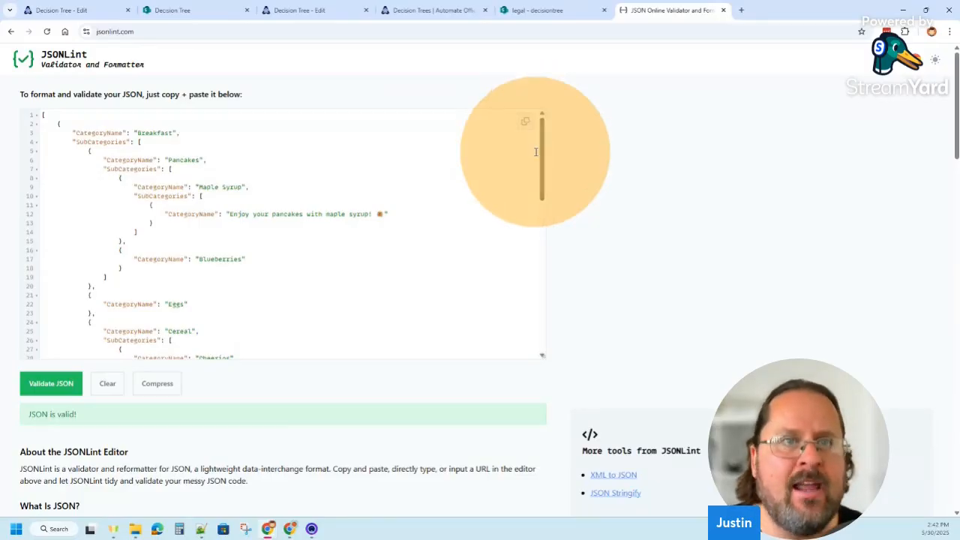
Return to the LRPP decision tree's edit page and move Cereal with its sub-options out of Breakfast to the top level below Dinner
{"action": "left_click", "coordinate": [423, 14]}
{"action": "left_click", "coordinate": [542, 11]}
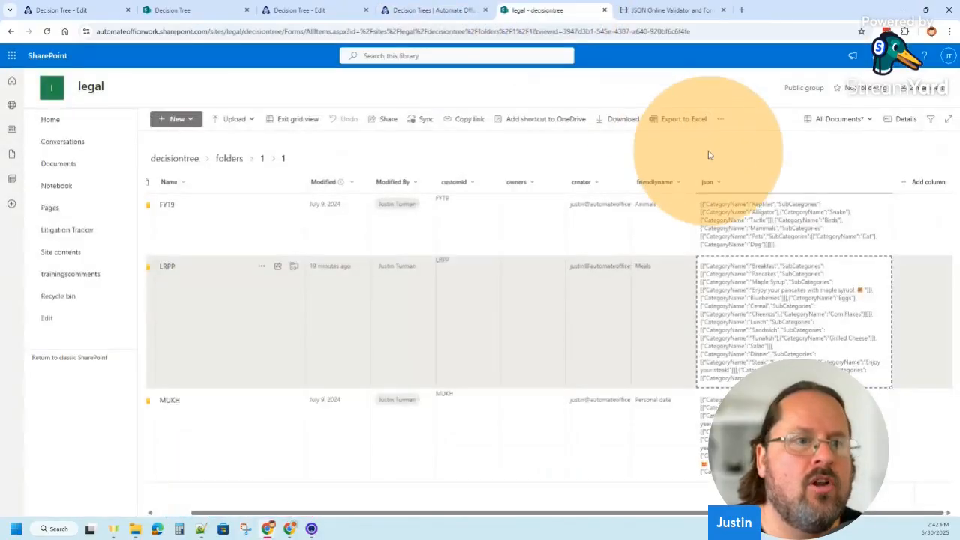
{"action": "left_click", "coordinate": [298, 10]}
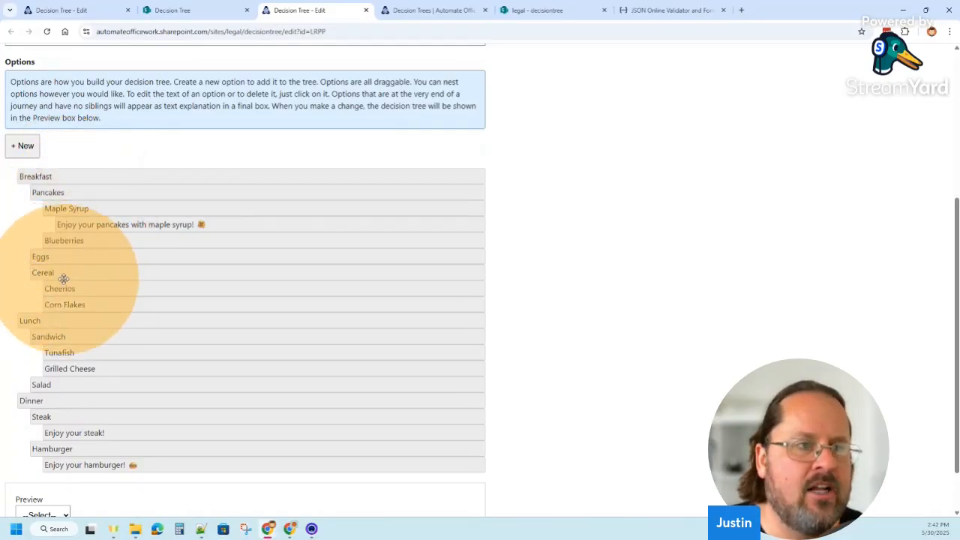
{"action": "mouse_move", "coordinate": [65, 273]}
{"action": "left_mouse_down"}
{"action": "mouse_move", "coordinate": [77, 300]}
{"action": "mouse_move", "coordinate": [65, 273]}
{"action": "left_mouse_up"}
{"action": "left_click_drag", "start_coordinate": [76, 269], "coordinate": [60, 334]}
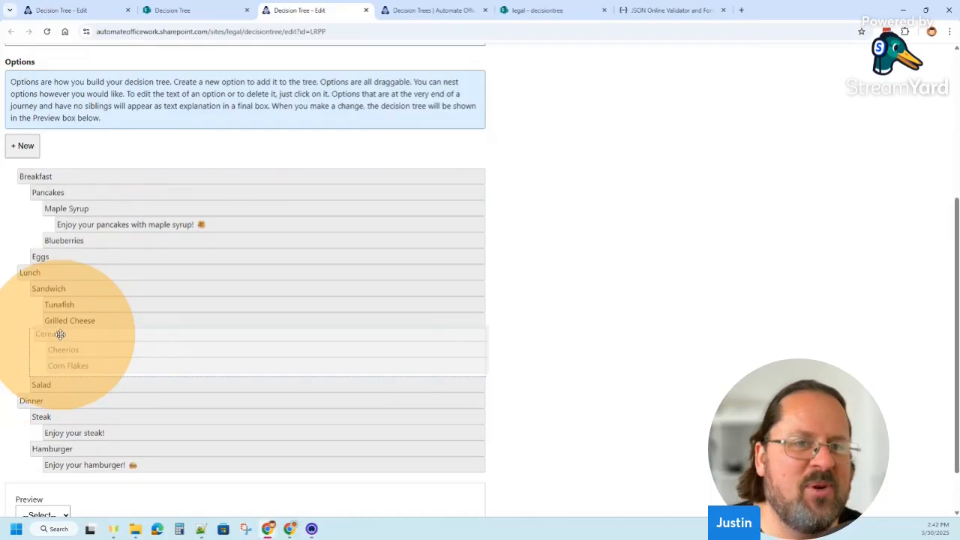
{"action": "left_click_drag", "start_coordinate": [60, 335], "coordinate": [41, 435]}
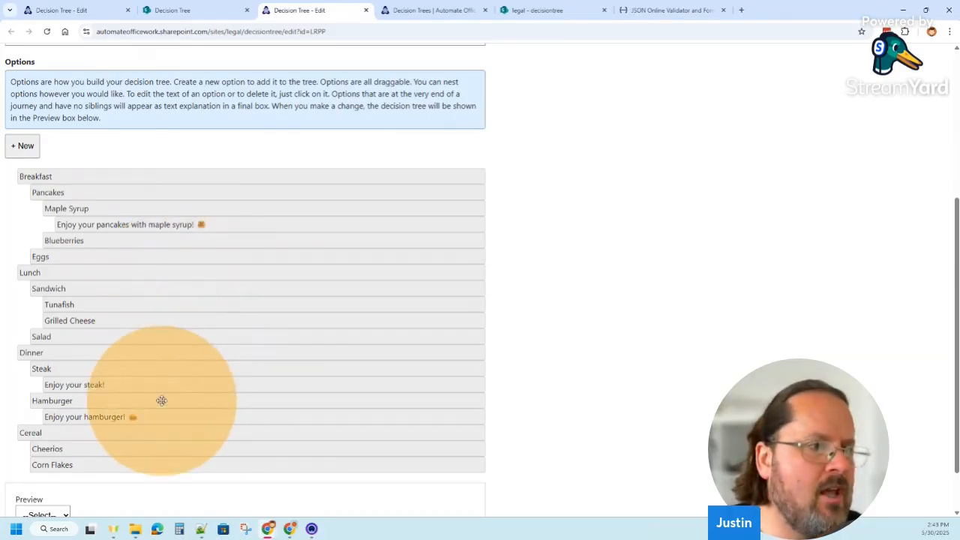
Create a new option "Snack" and nest it under Breakfast, above Pancakes
{"action": "left_click", "coordinate": [24, 146]}
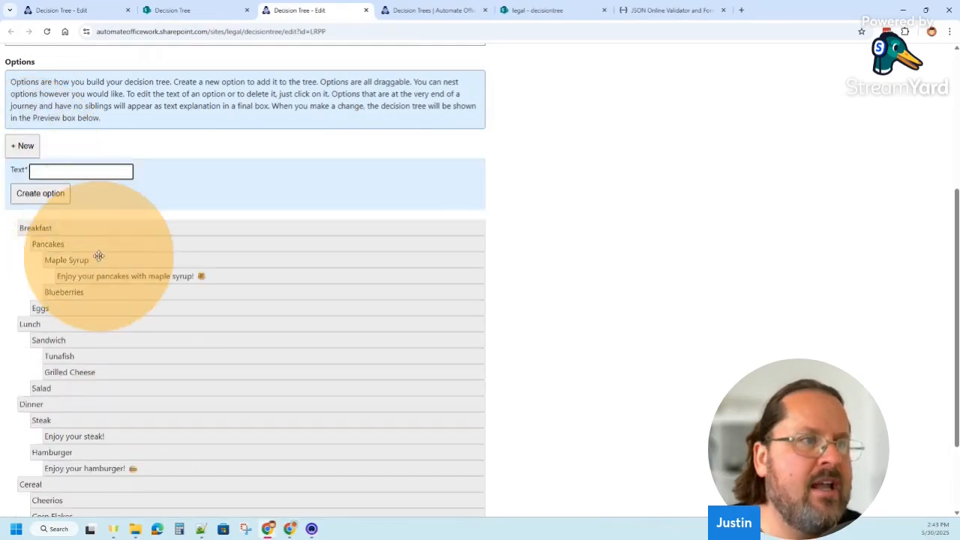
{"action": "left_click", "coordinate": [75, 173]}
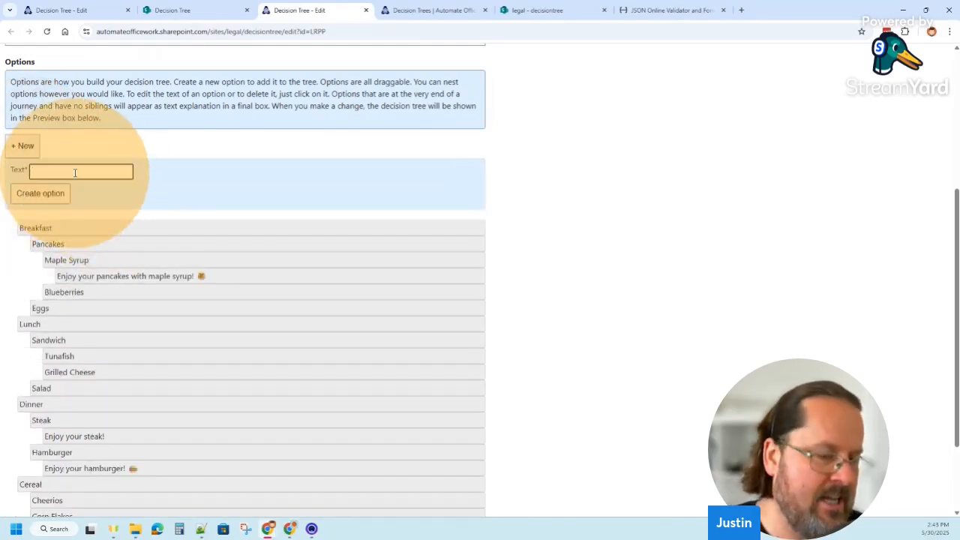
{"action": "type", "text": "Snack"}
{"action": "key", "text": "Return"}
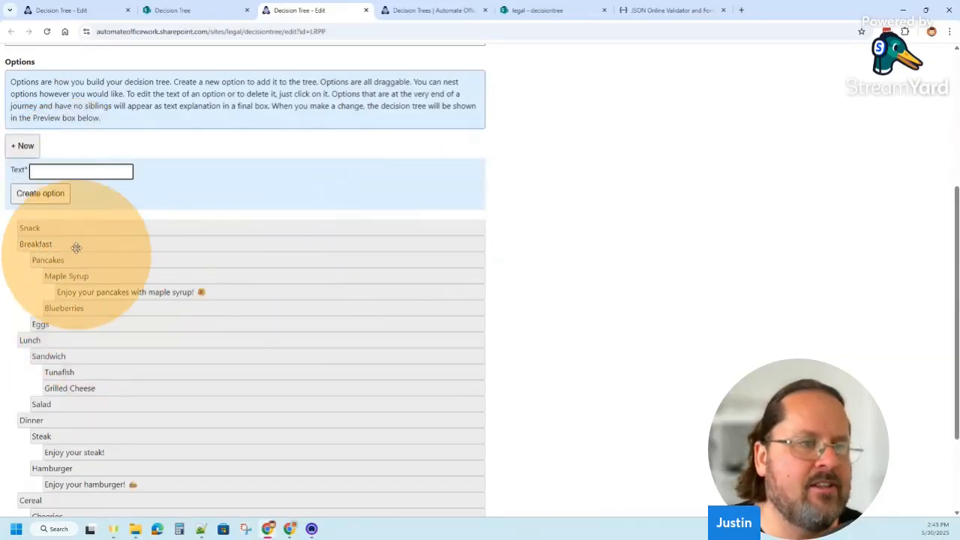
{"action": "left_click_drag", "start_coordinate": [75, 226], "coordinate": [145, 203]}
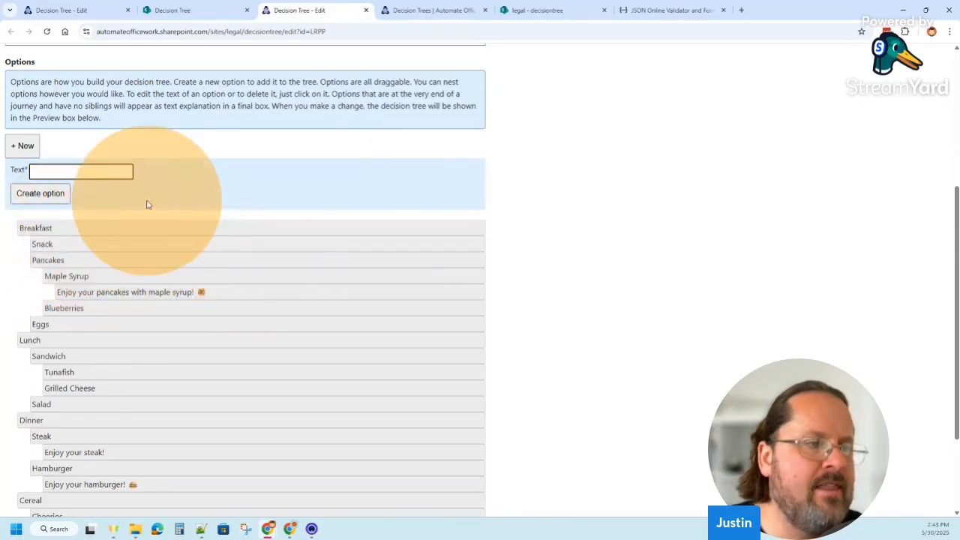
Create a new option "Fruit" and nest it under Snack
{"action": "left_click", "coordinate": [72, 170]}
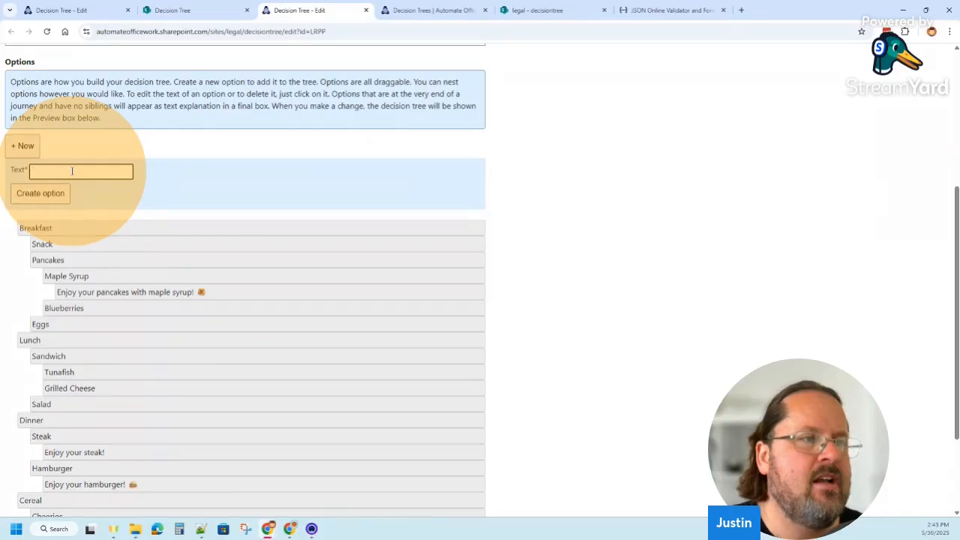
{"action": "type", "text": "Fruit"}
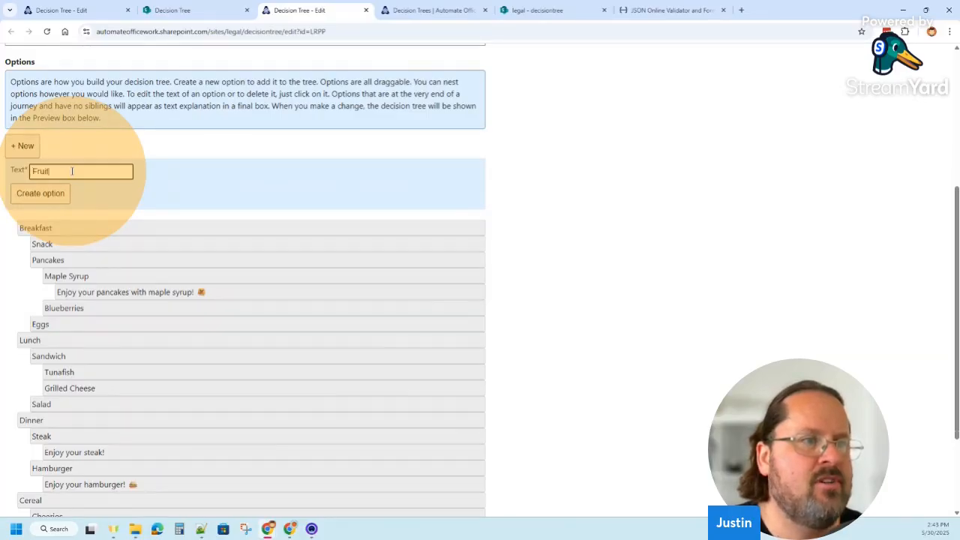
{"action": "key", "text": "Return"}
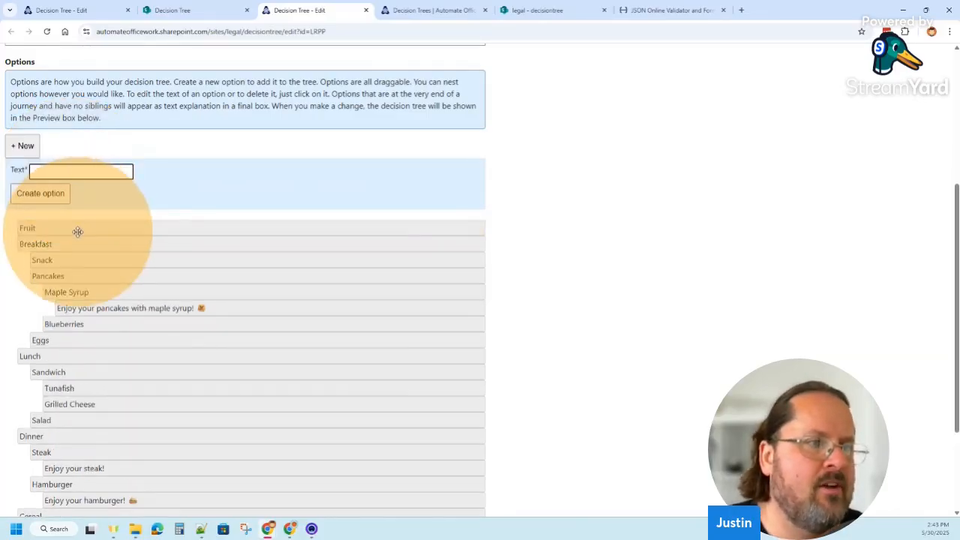
{"action": "left_click_drag", "start_coordinate": [78, 229], "coordinate": [103, 261]}
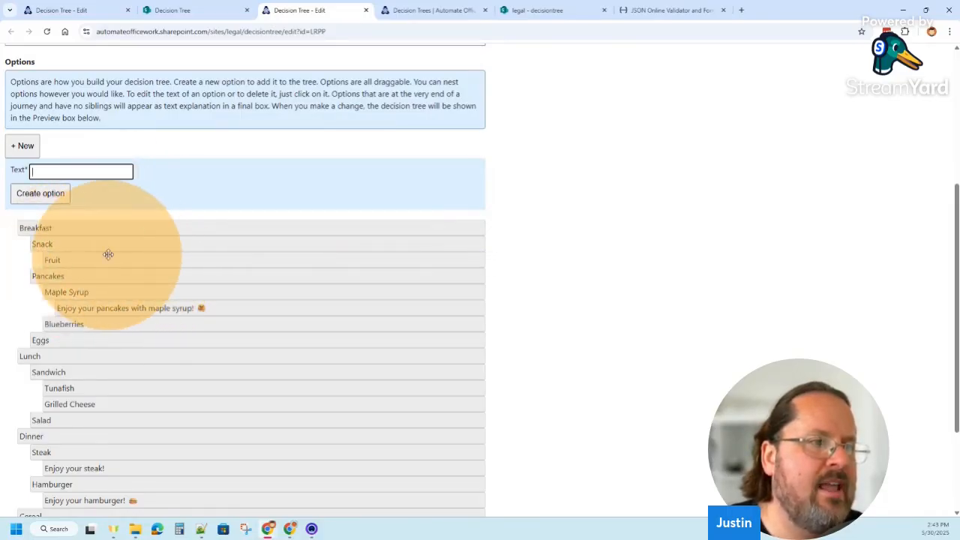
Open the Fruit option's edit dialog to view its text setting, and close it without changes
{"action": "left_click", "coordinate": [90, 260]}
{"action": "left_click", "coordinate": [169, 277]}
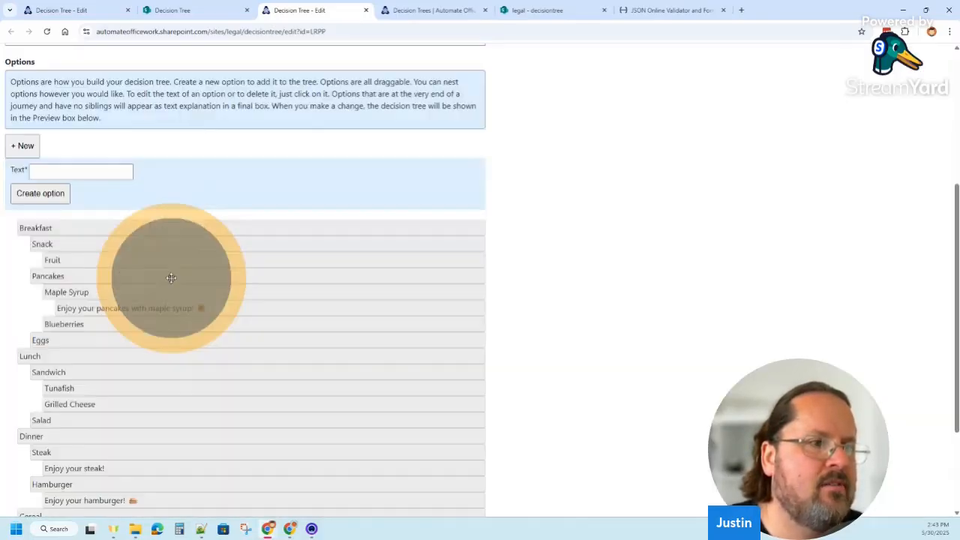
{"action": "left_click", "coordinate": [110, 261]}
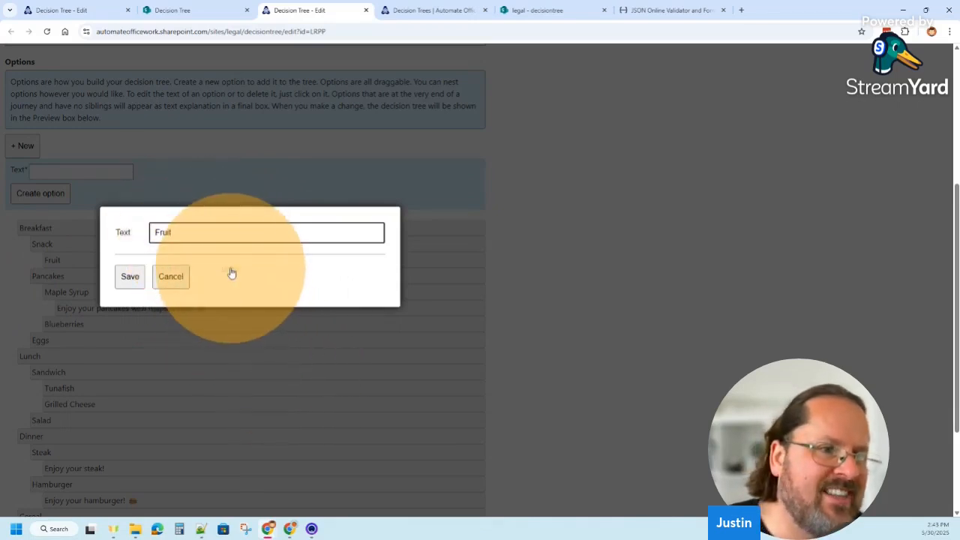
{"action": "left_click", "coordinate": [170, 276]}
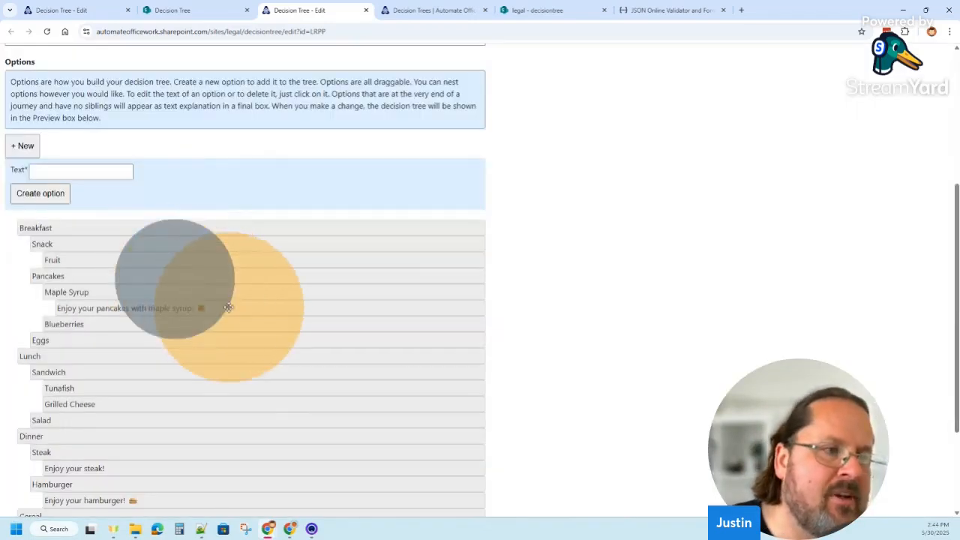
Create a new option "Enjoy your fruit!" and nest it under Fruit as the final explanation
{"action": "left_click", "coordinate": [94, 180]}
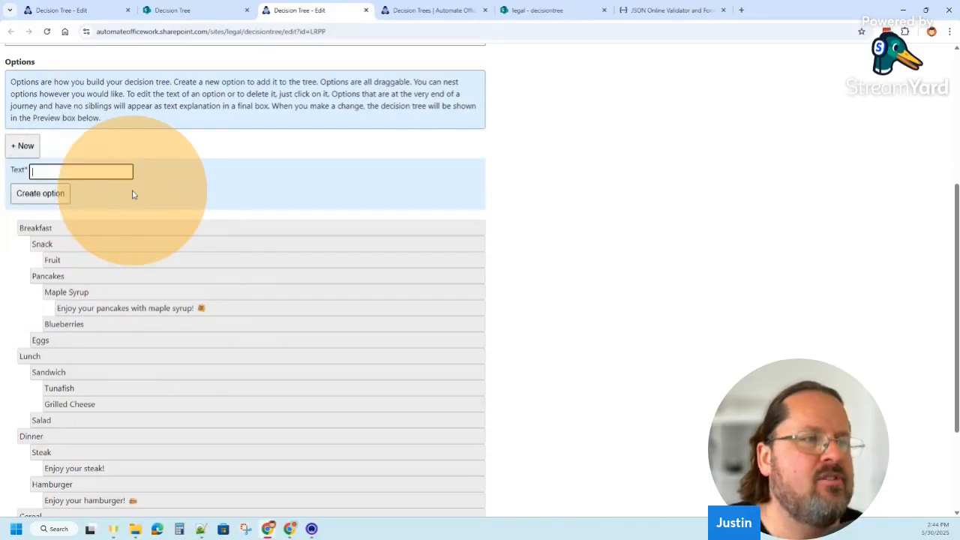
{"action": "type", "text": "Enjoy"}
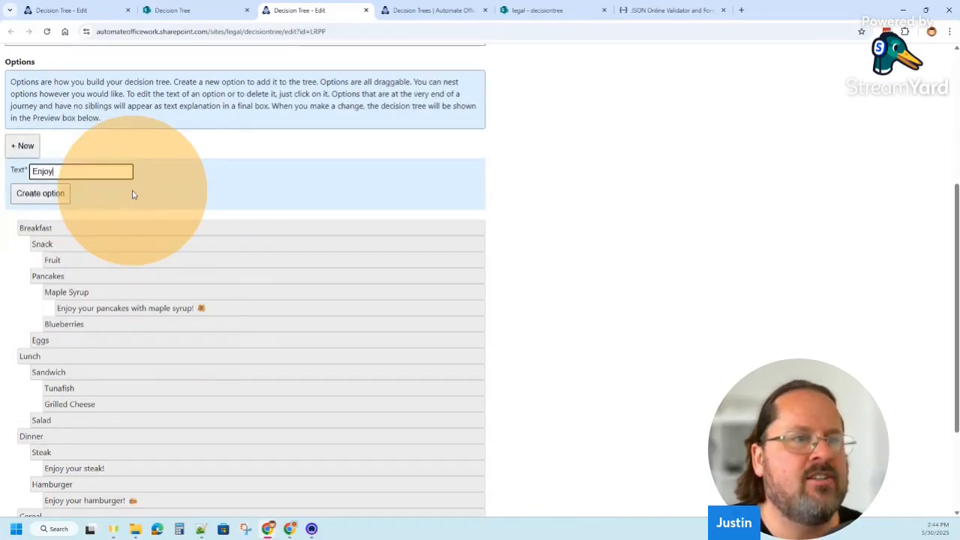
{"action": "type", "text": " your fruit!"}
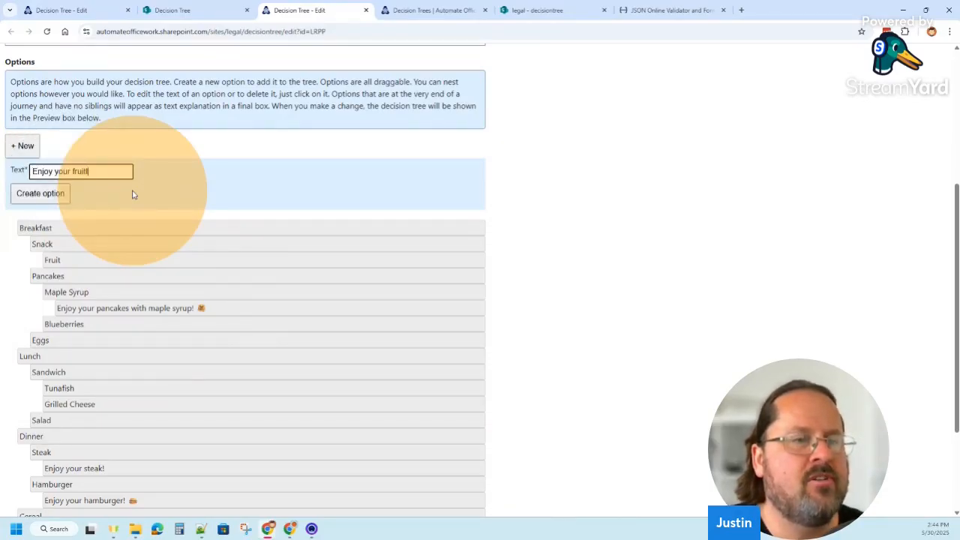
{"action": "key", "text": "Return"}
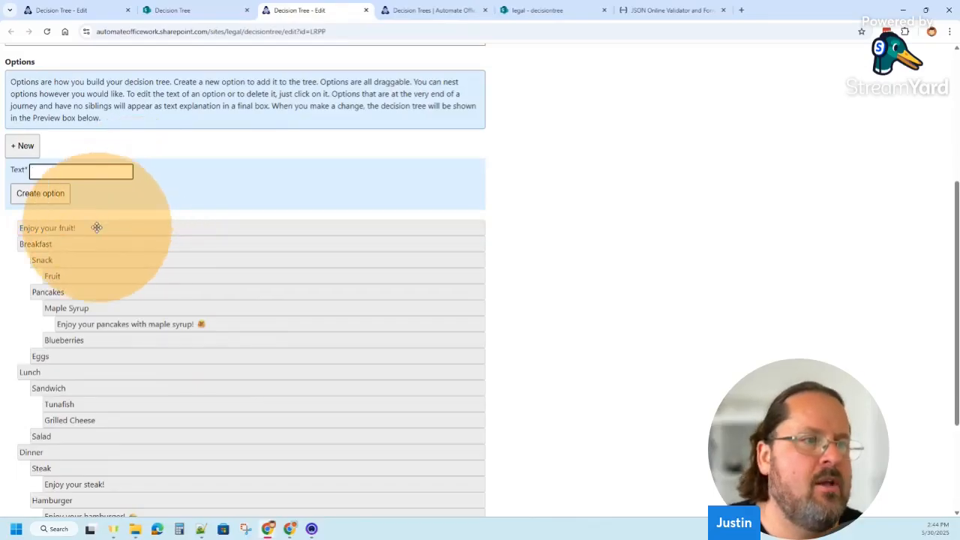
{"action": "left_click_drag", "start_coordinate": [97, 227], "coordinate": [142, 272]}
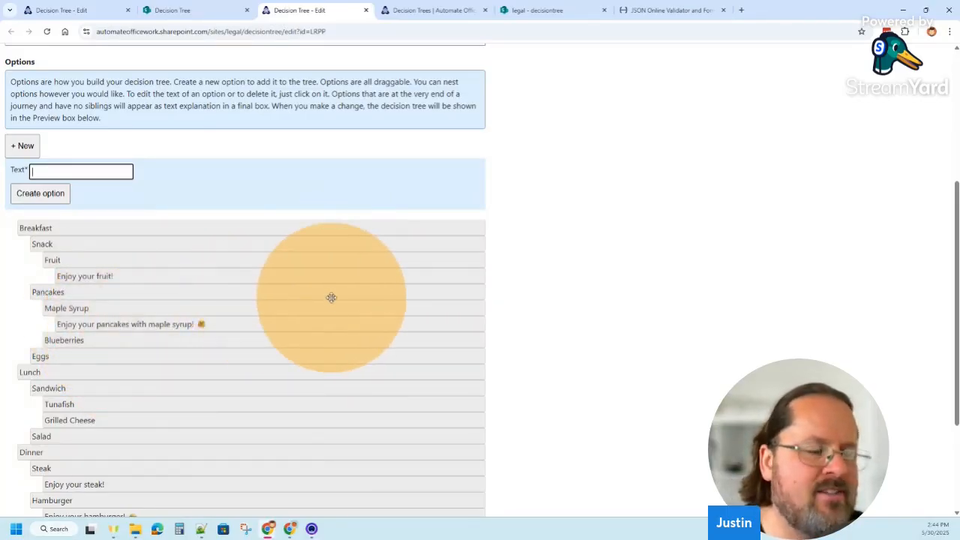
Test the path Breakfast, Snack, Fruit in the decision tree preview and view its final explanation
{"action": "left_click", "coordinate": [555, 240]}
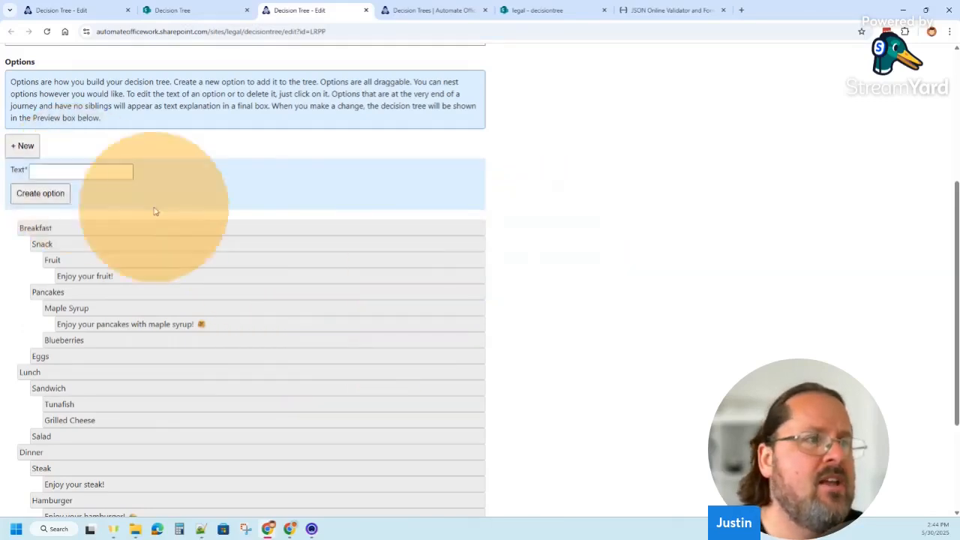
{"action": "scroll", "coordinate": [549, 236], "scroll_direction": "down", "scroll_amount": 2}
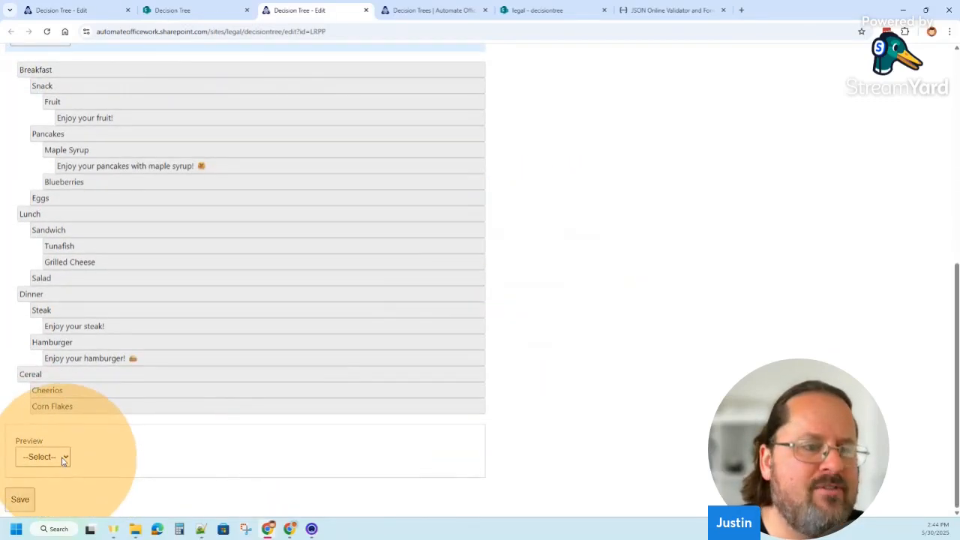
{"action": "left_click", "coordinate": [63, 461]}
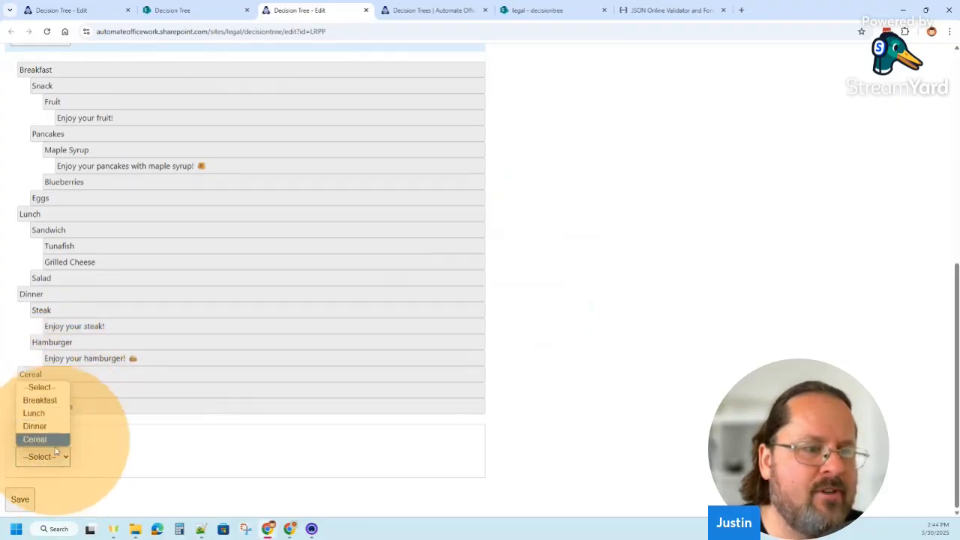
{"action": "left_click", "coordinate": [48, 400]}
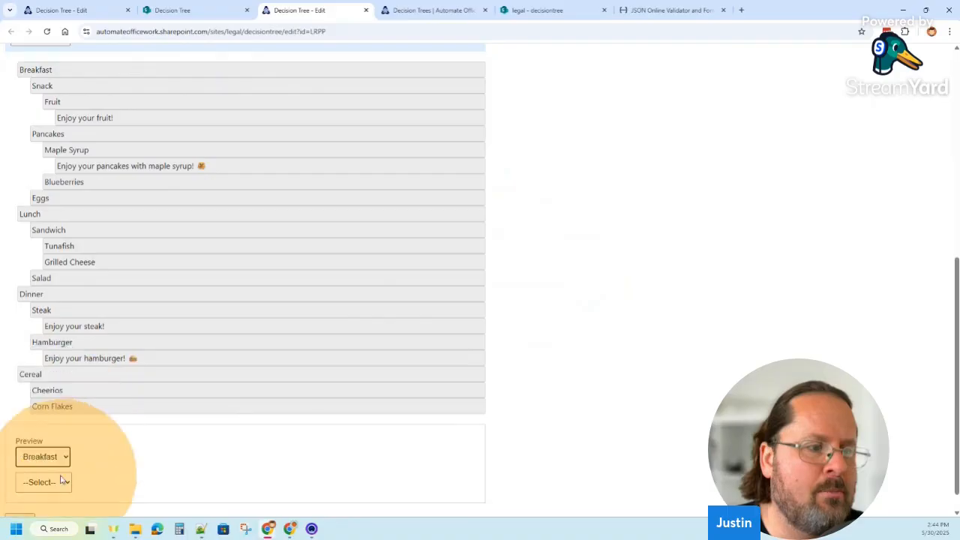
{"action": "left_click", "coordinate": [55, 481]}
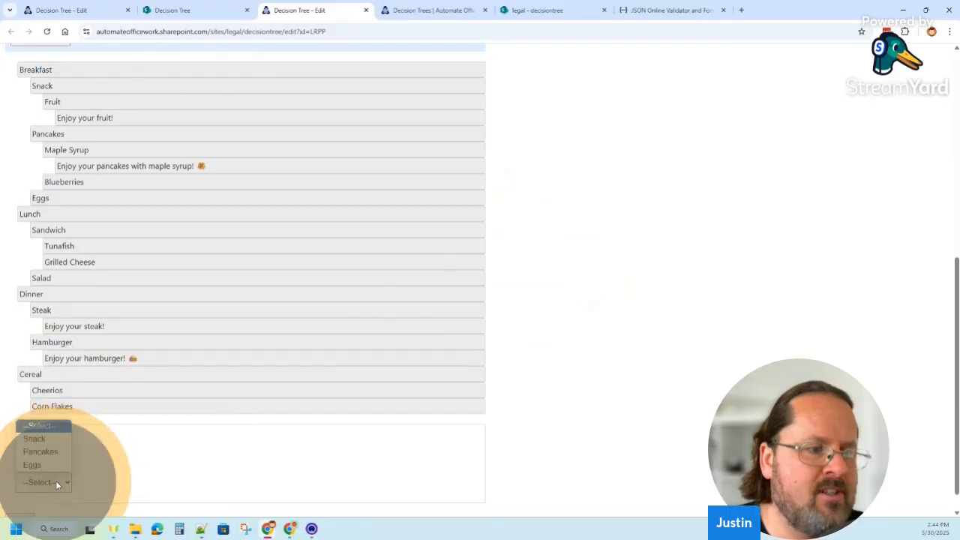
{"action": "left_click", "coordinate": [40, 441]}
{"action": "scroll", "coordinate": [98, 450], "scroll_direction": "down", "scroll_amount": 1}
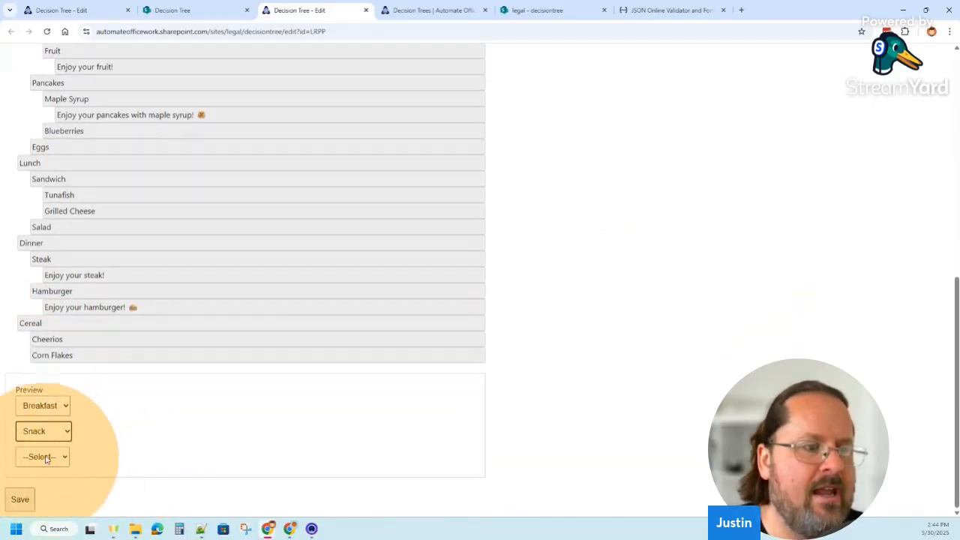
{"action": "left_click", "coordinate": [52, 454]}
{"action": "left_click", "coordinate": [48, 486]}
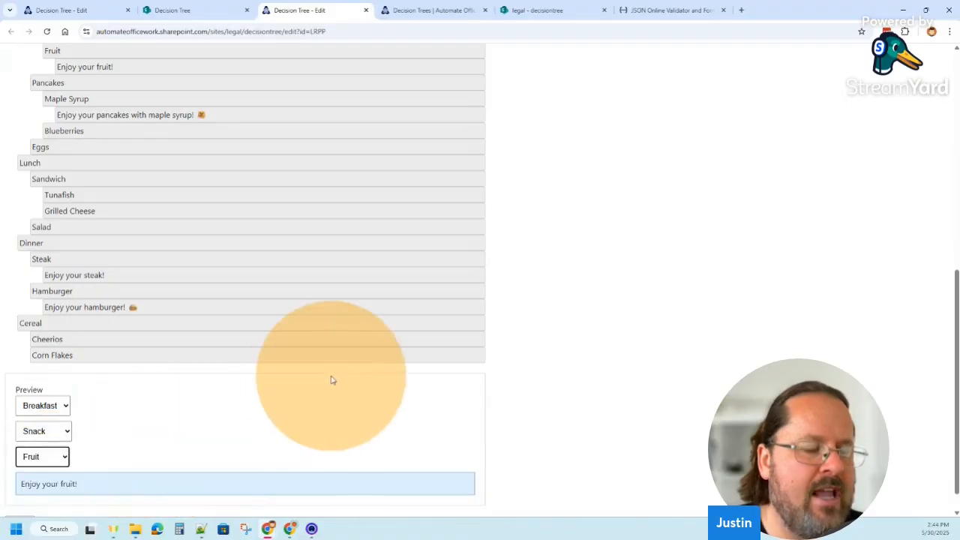
{"action": "scroll", "coordinate": [322, 382], "scroll_direction": "down", "scroll_amount": 1}
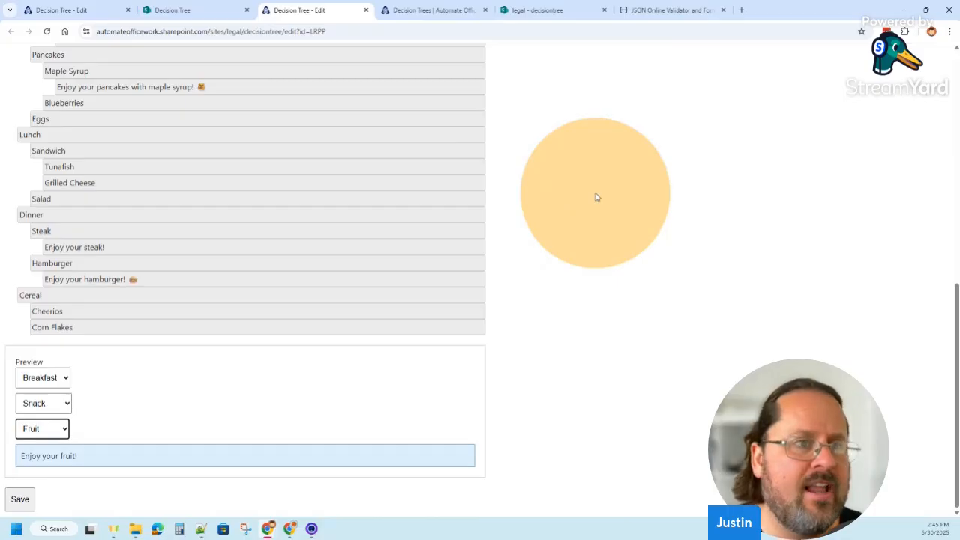
{"action": "scroll", "coordinate": [596, 197], "scroll_direction": "up", "scroll_amount": 3}
{"action": "scroll", "coordinate": [596, 197], "scroll_direction": "down", "scroll_amount": 1}
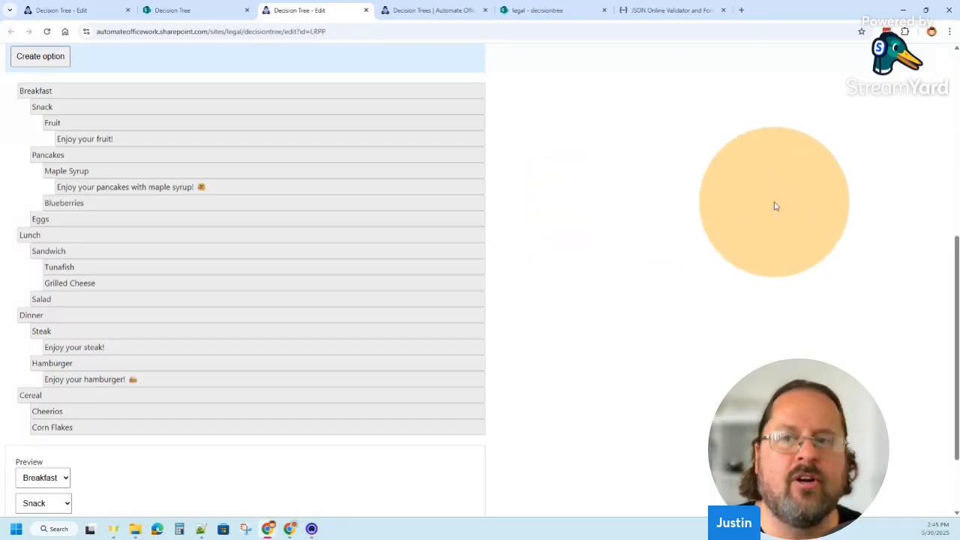
{"action": "scroll", "coordinate": [777, 213], "scroll_direction": "up", "scroll_amount": 2}
{"action": "scroll", "coordinate": [777, 213], "scroll_direction": "up", "scroll_amount": 4}
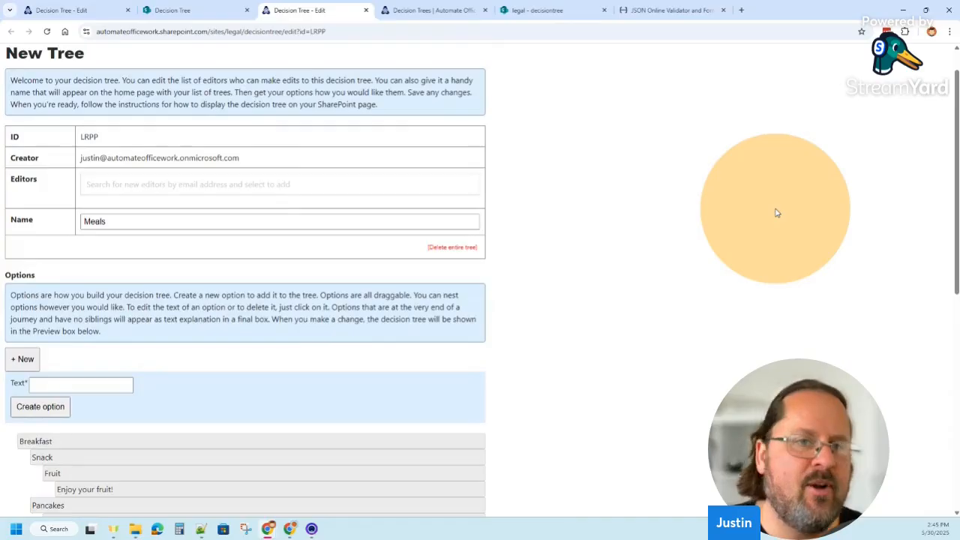